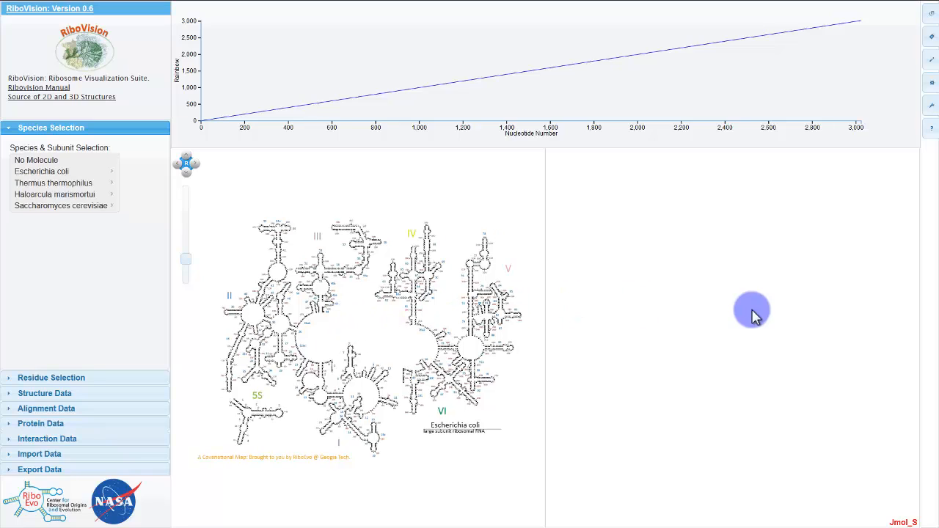
Step: Open the Layer / Selection Manager and reposition its window between the 2D map and the 3D structure
left_click_drag(790, 278, 824, 247)
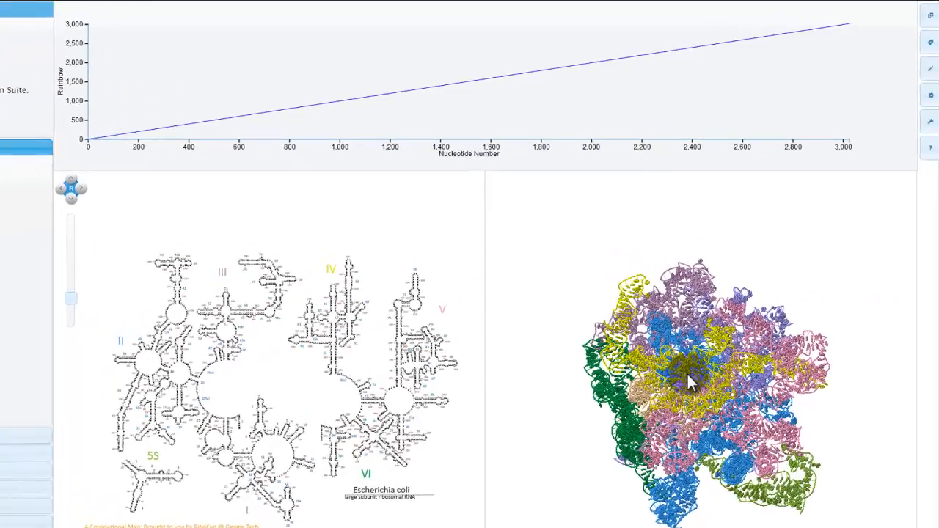
left_click(926, 25)
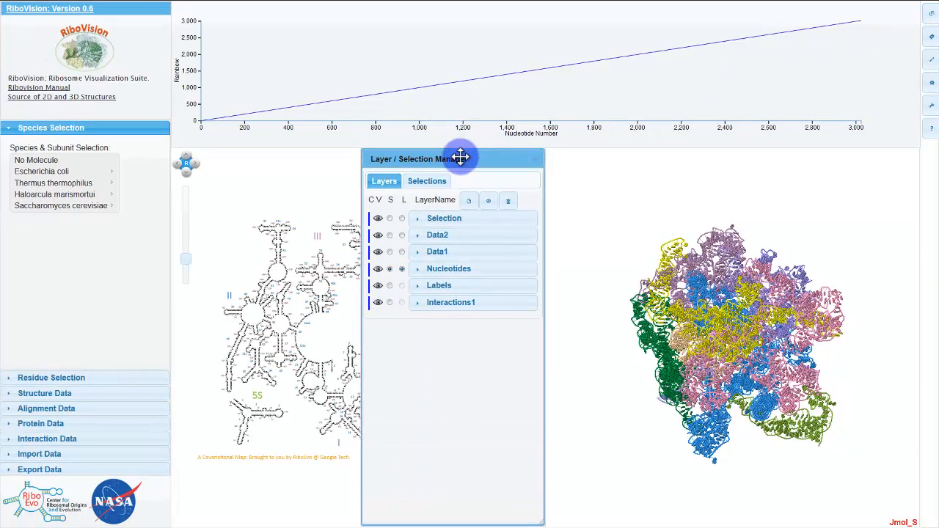
left_click_drag(462, 158, 560, 146)
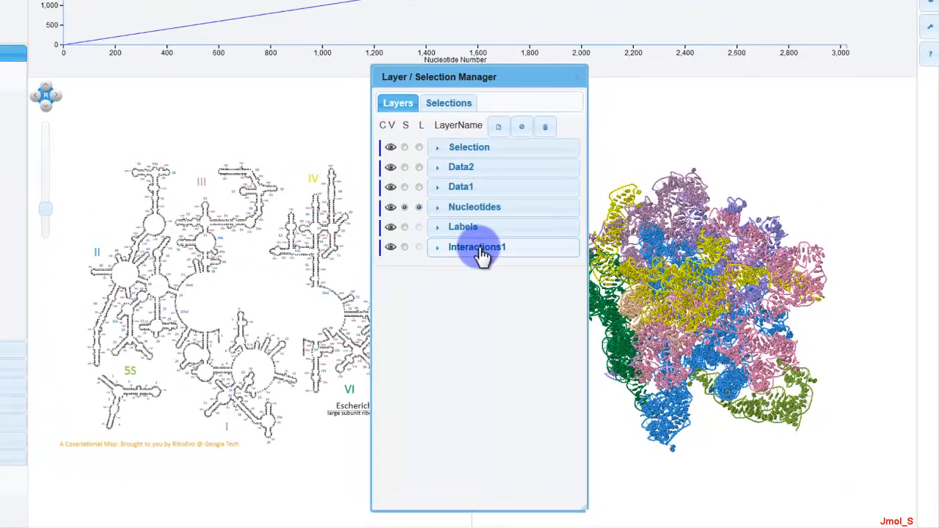
Step: Examine the layer type and display settings of the Interactions1 and Labels layers
left_click(468, 242)
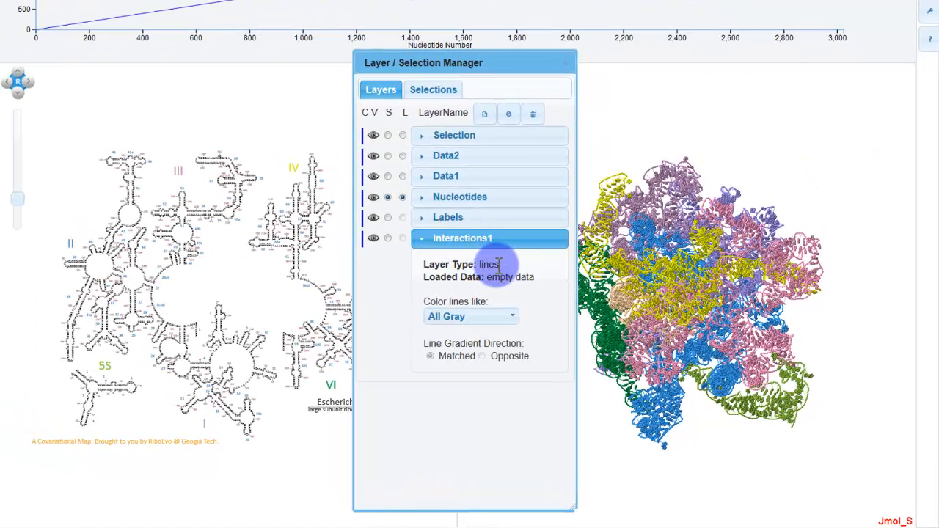
left_click(467, 239)
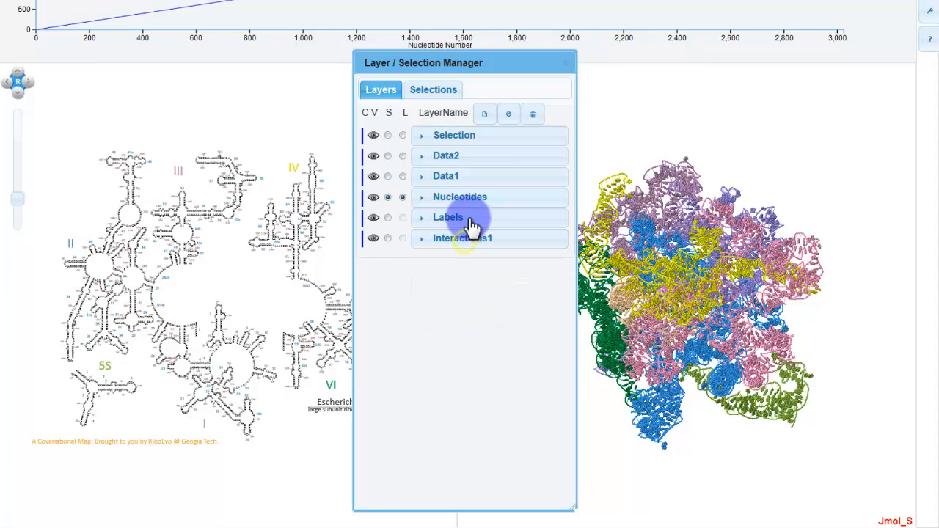
left_click(469, 224)
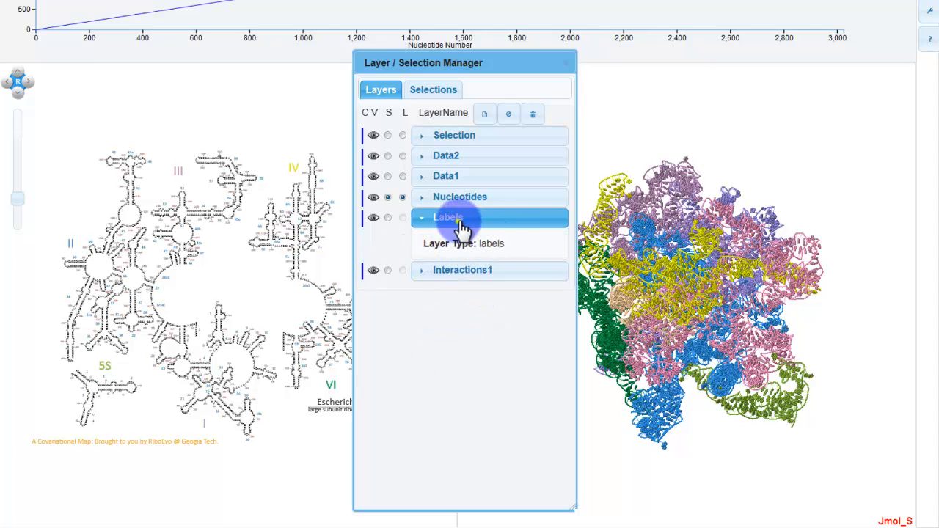
left_click(462, 225)
left_click(463, 370)
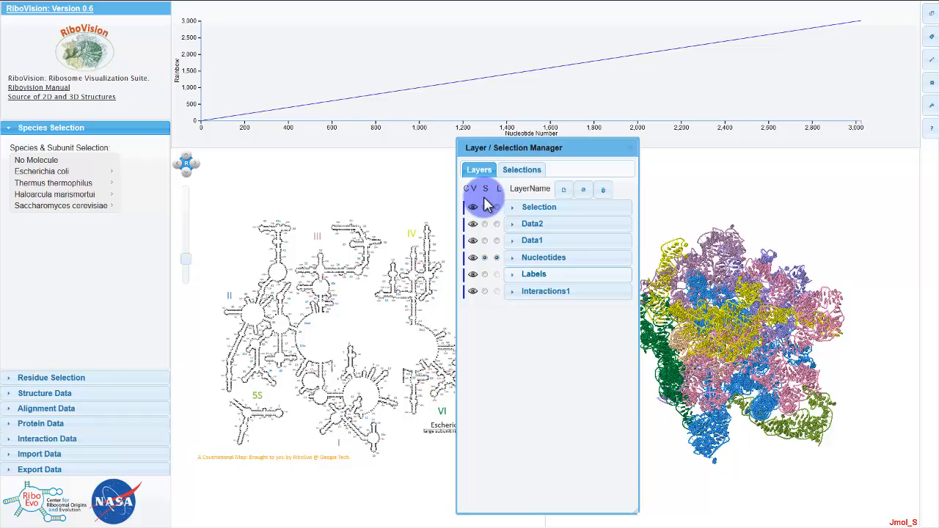
Step: Color the Nucleotides layer with the Domains data set from the structure data
left_click(125, 265)
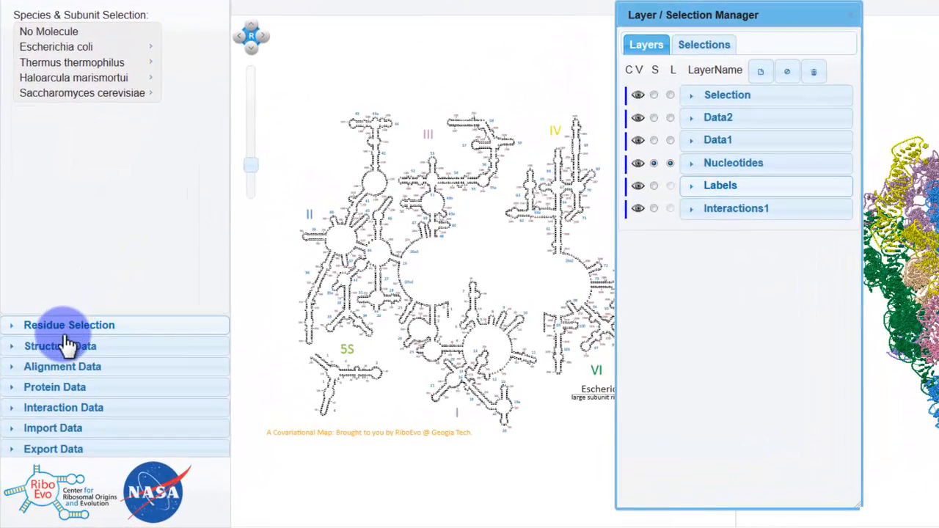
left_click(47, 380)
left_click(62, 346)
left_click(66, 71)
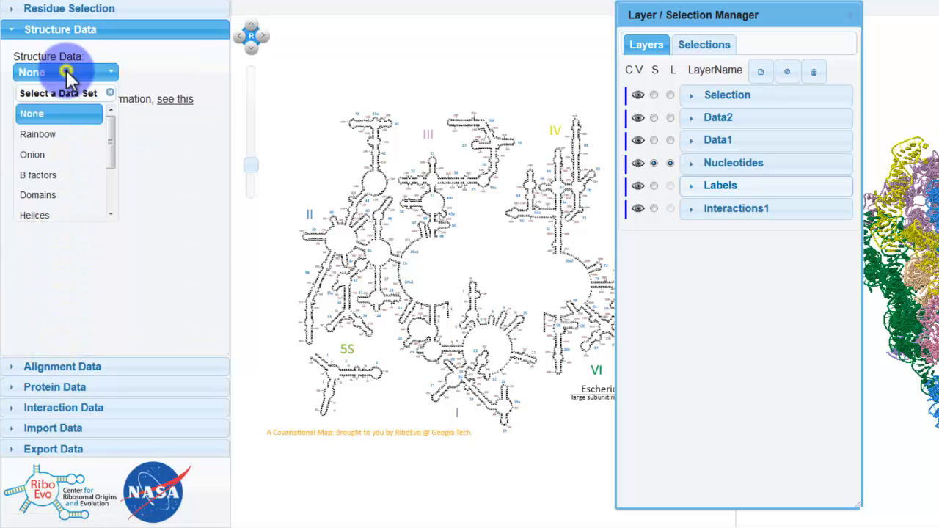
left_click(36, 195)
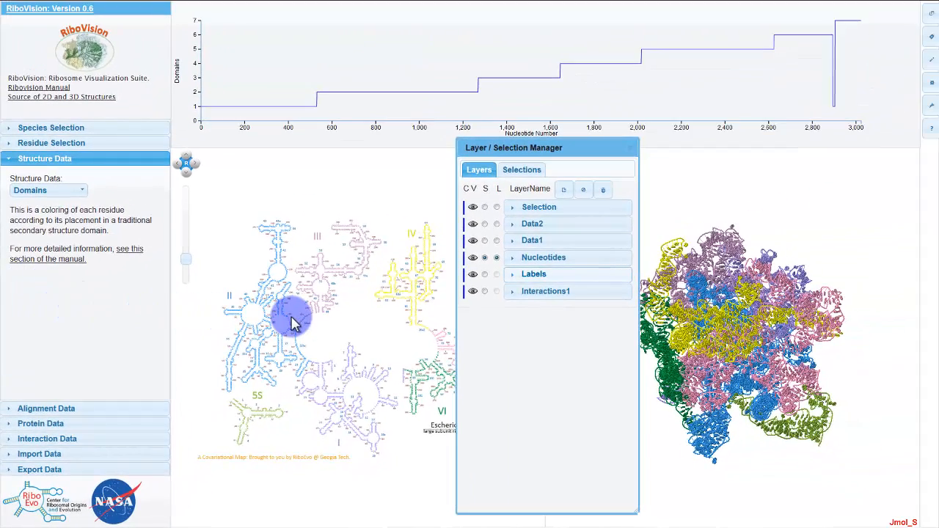
scroll(367, 336, "up", 1)
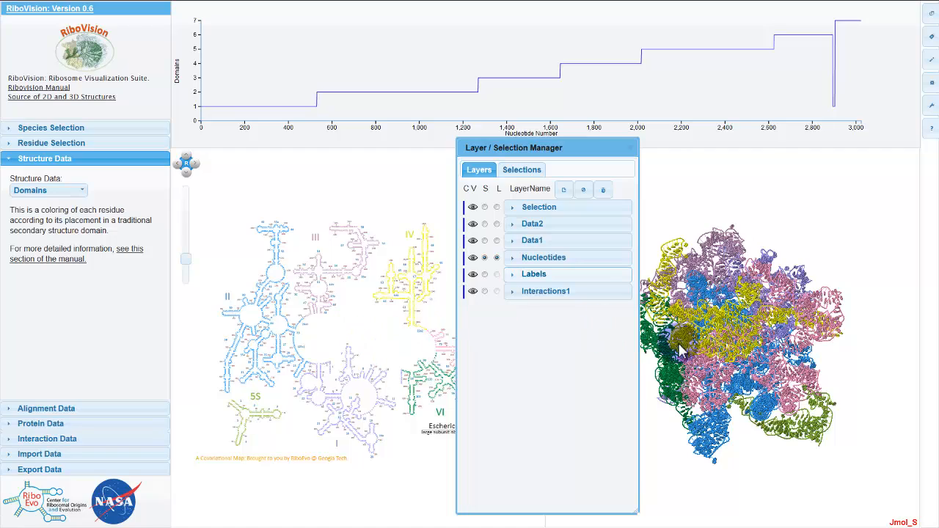
left_click_drag(734, 311, 558, 355)
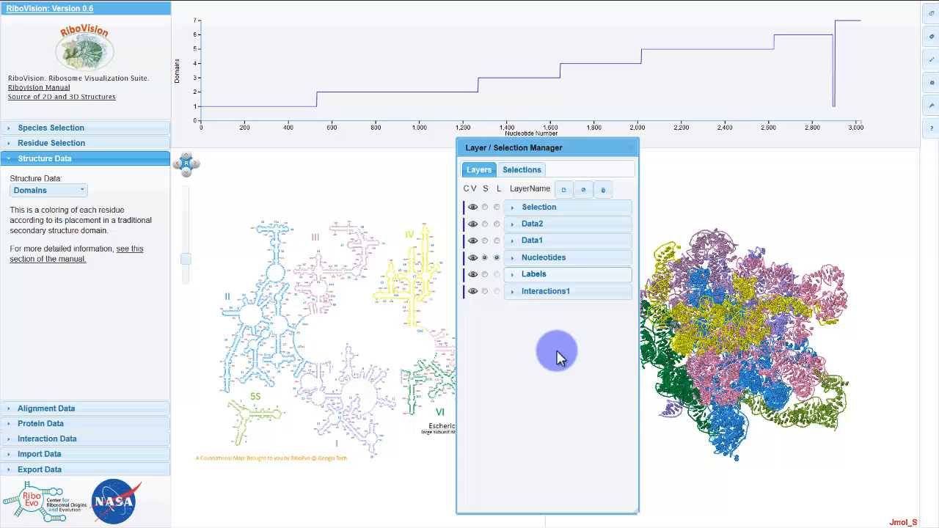
left_click(556, 351)
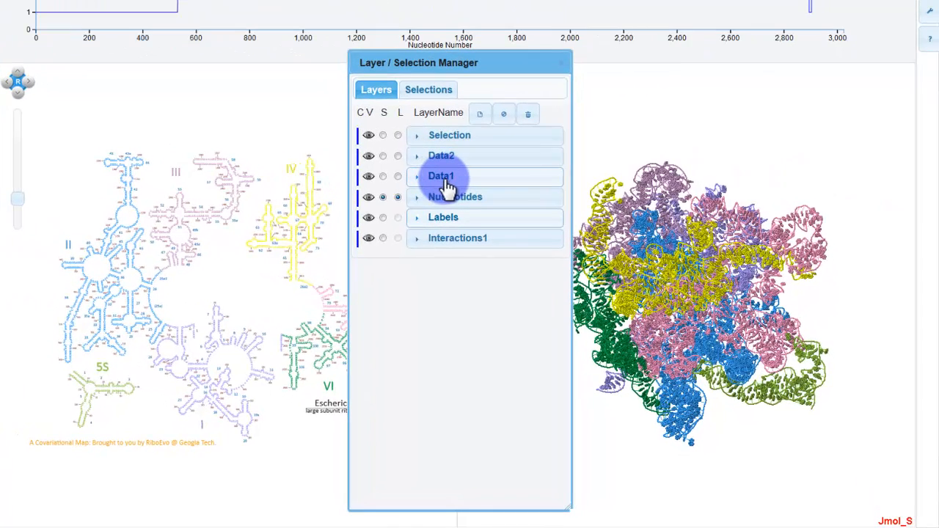
Step: Rename the Data1 layer to Protein_Contacts, set its layer color to #300694 and save the preferences
double_click(446, 180)
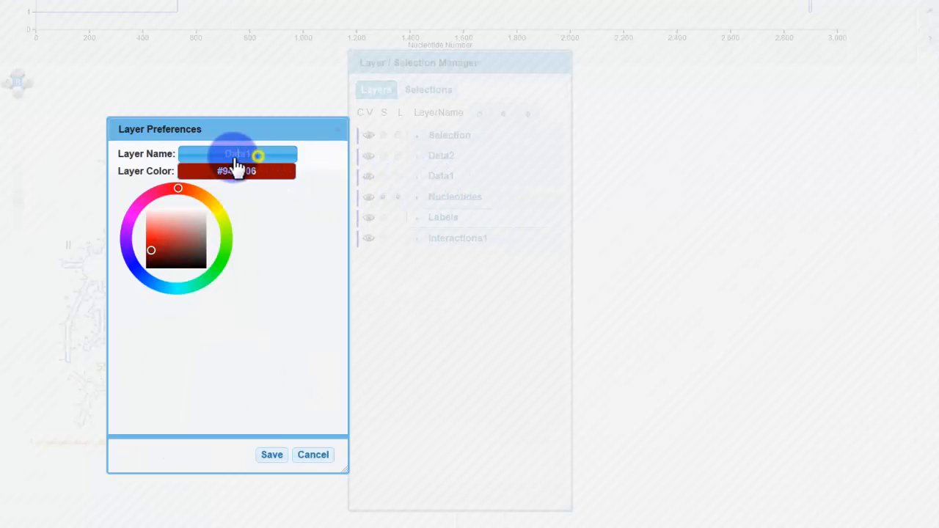
type("Protein")
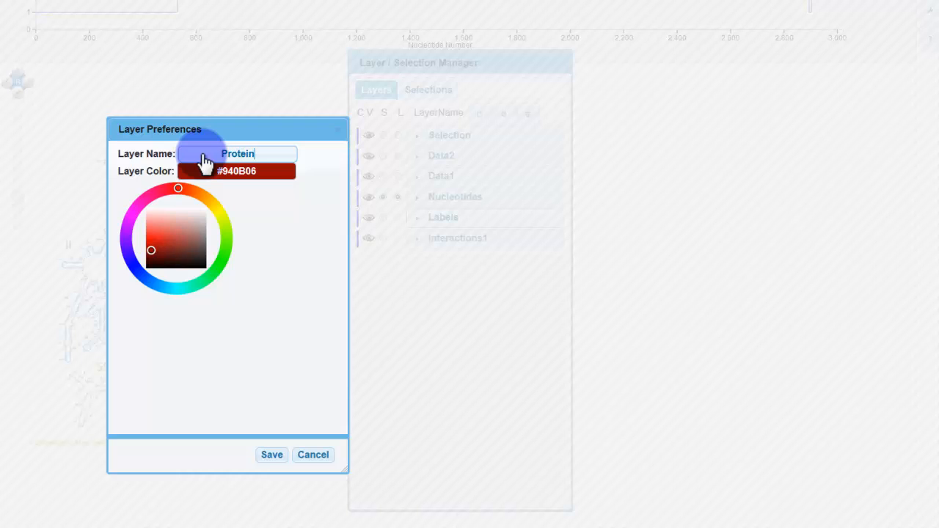
type("_Contacts")
left_click_drag(177, 188, 111, 254)
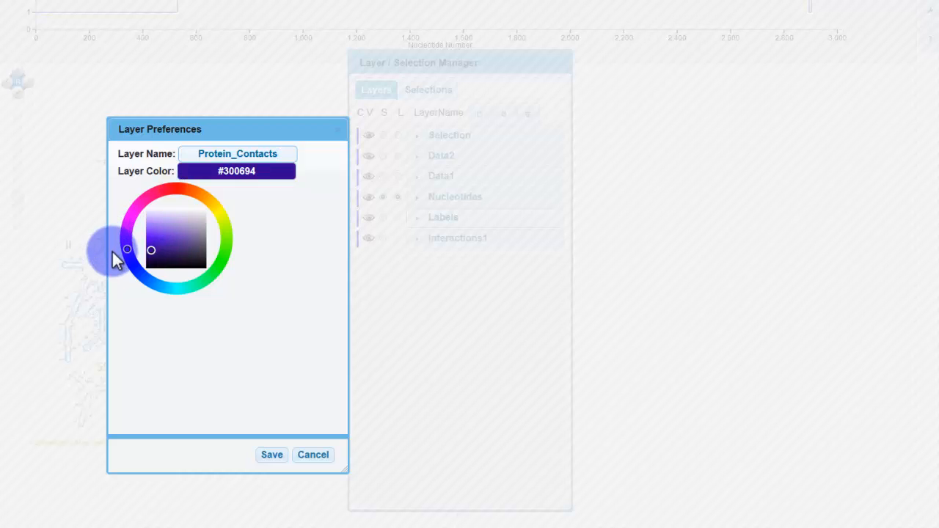
left_click(271, 456)
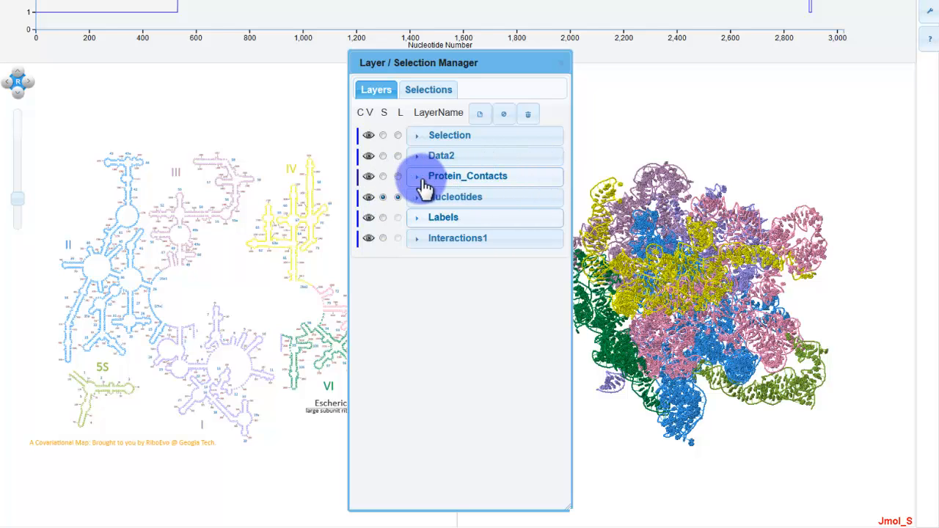
Step: Try Protein_Contacts as the selected layer and switch the selection back to Nucleotides
left_click(382, 178)
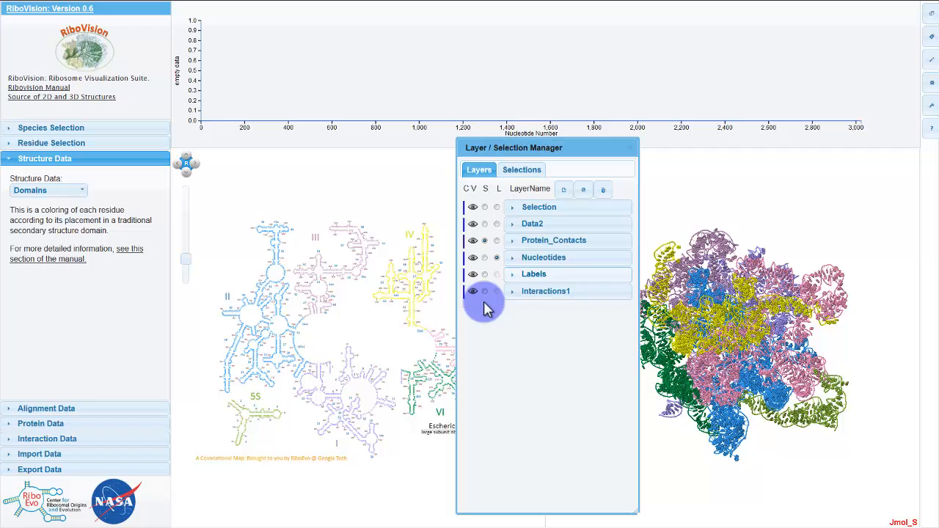
left_click(484, 258)
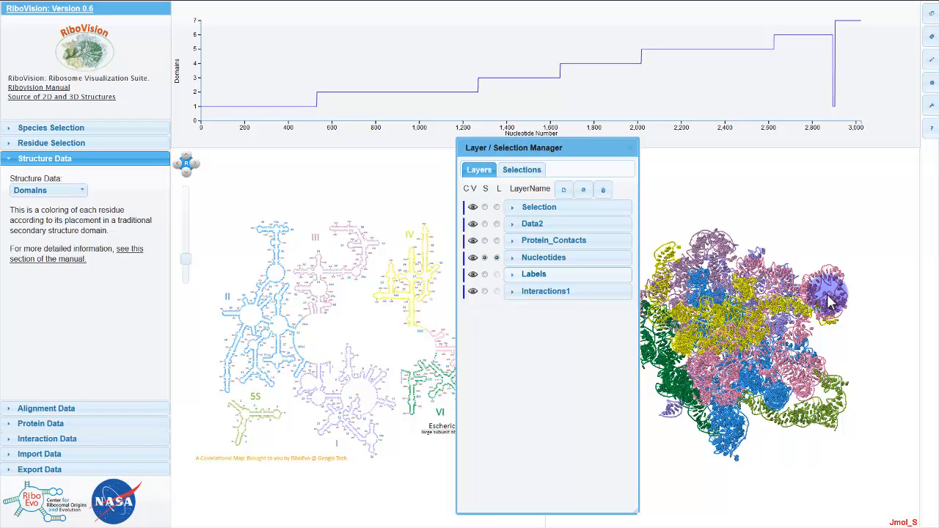
left_click(560, 338)
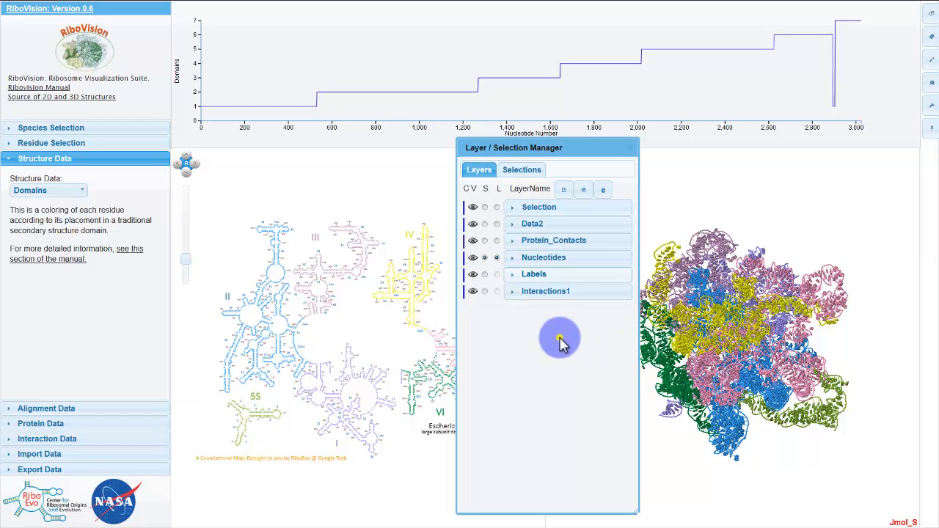
Step: Clear the data from the Nucleotides layer and delete the Data2 layer
left_click(583, 191)
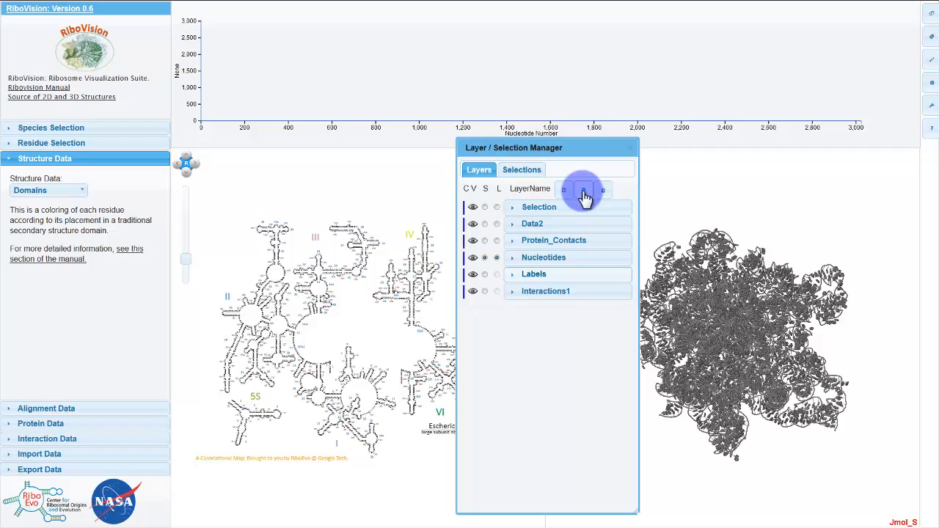
left_click(485, 224)
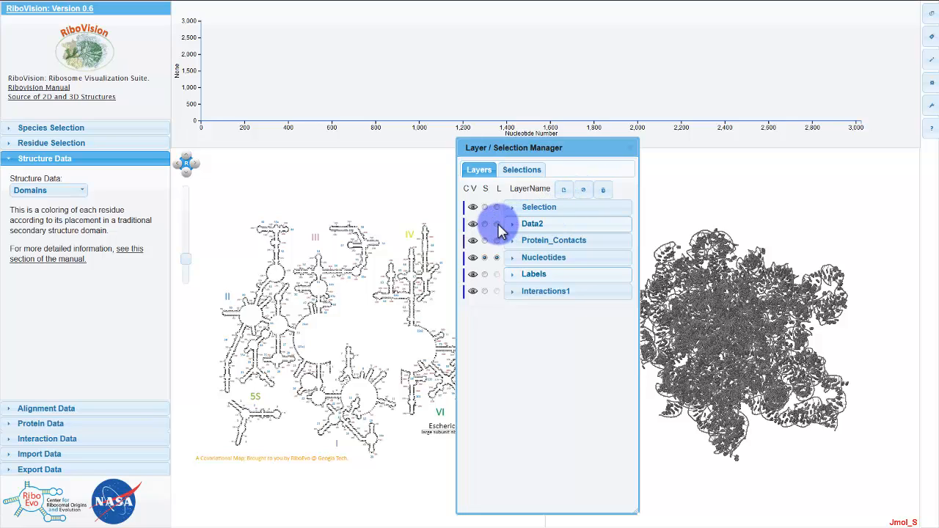
left_click(601, 192)
left_click(478, 299)
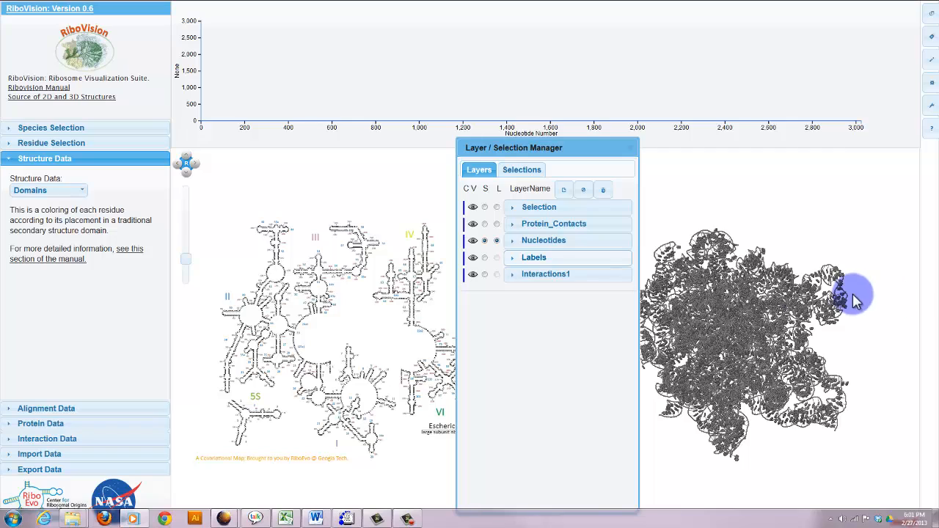
left_click(543, 340)
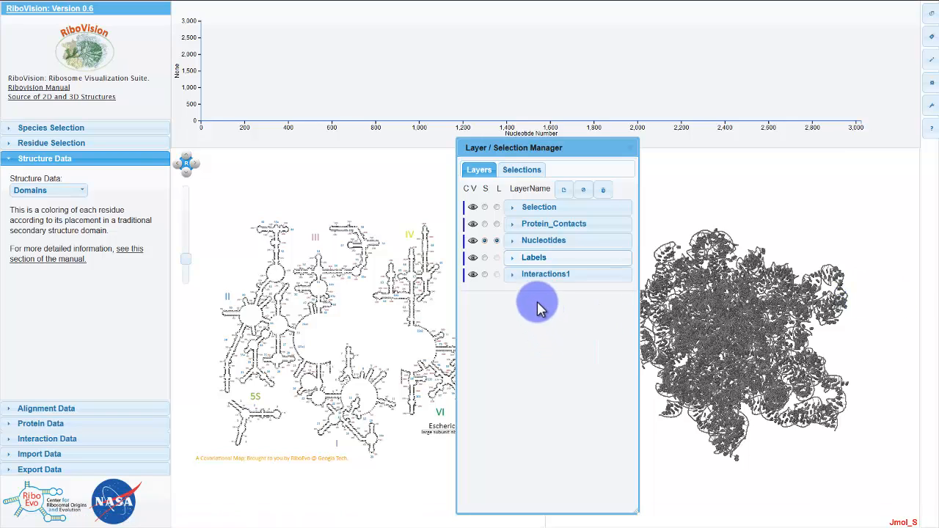
Step: Make Protein_Contacts the selected layer and load contact data for all proteins into it
left_click(486, 222)
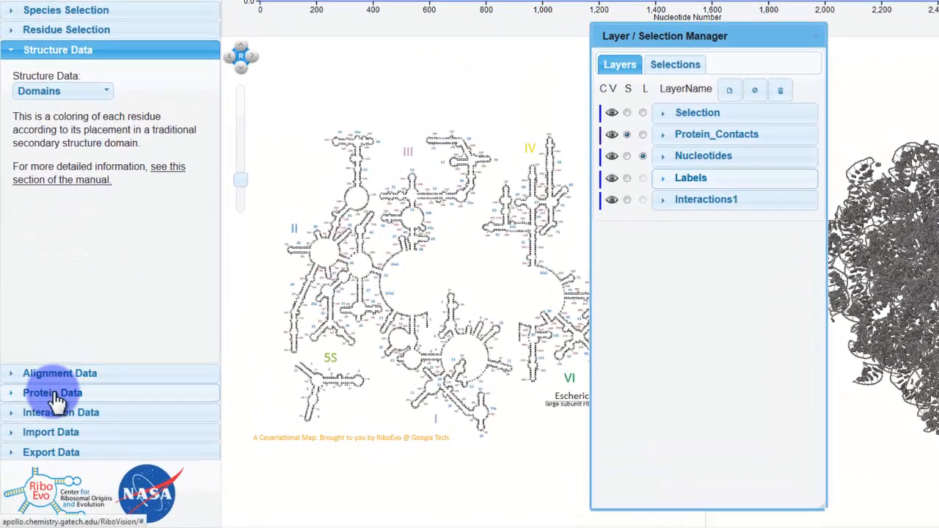
left_click(54, 394)
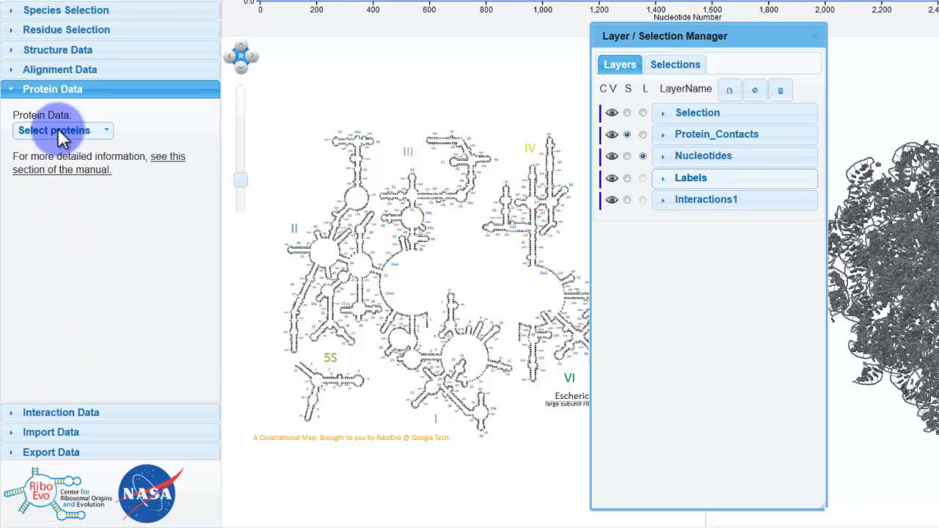
left_click(58, 129)
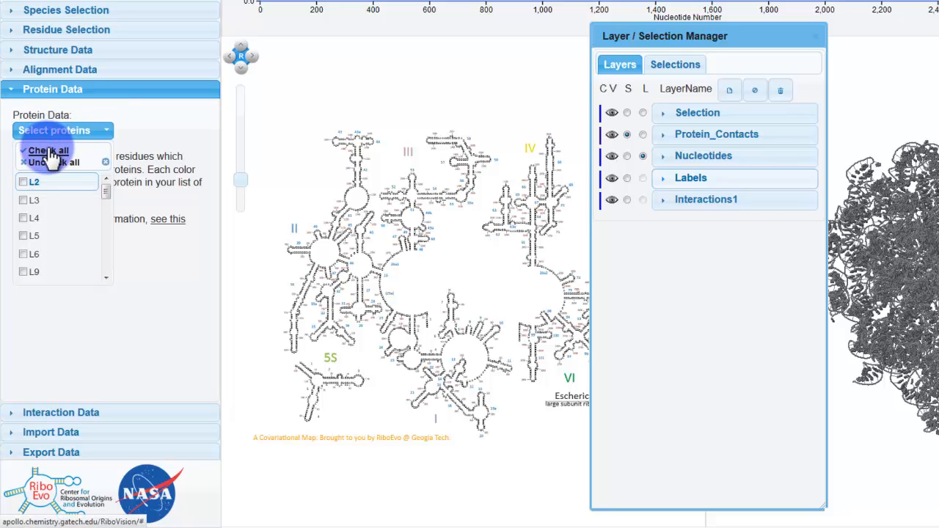
left_click(49, 151)
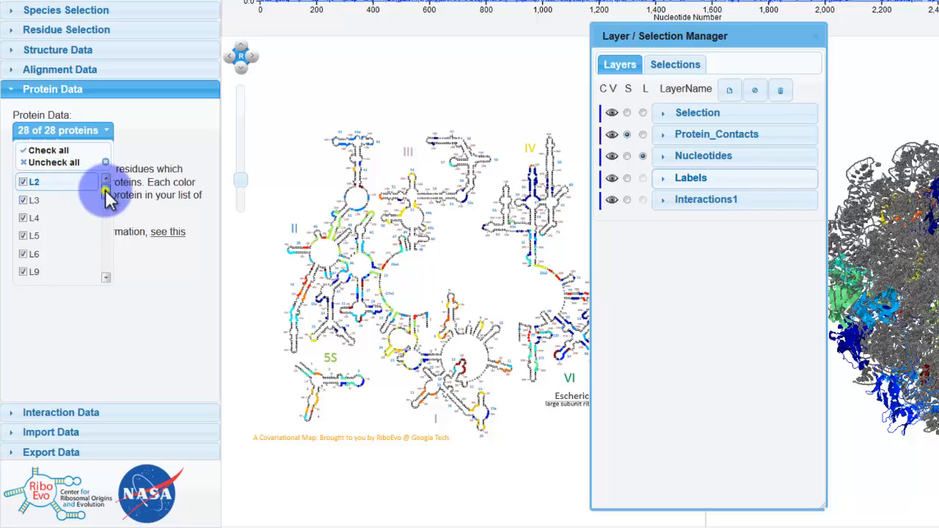
left_click_drag(105, 193, 107, 265)
left_click_drag(109, 226, 108, 196)
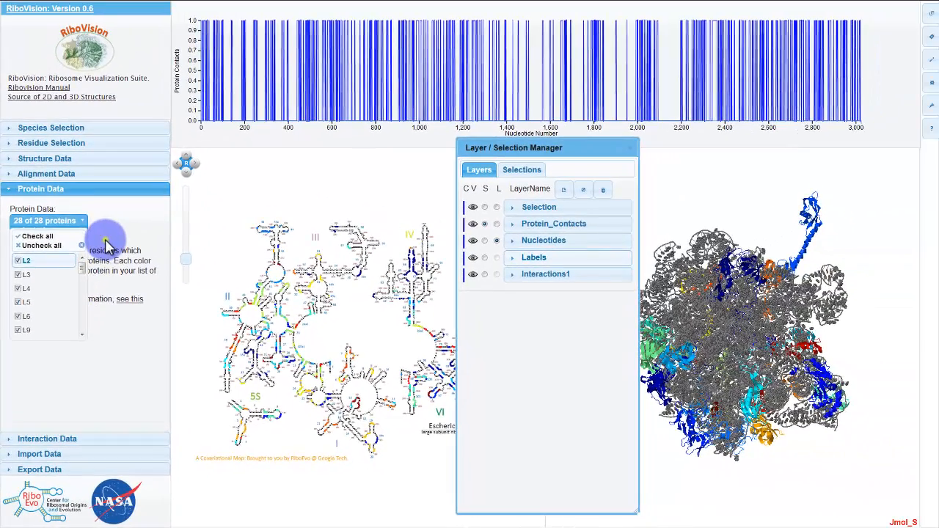
left_click(138, 163)
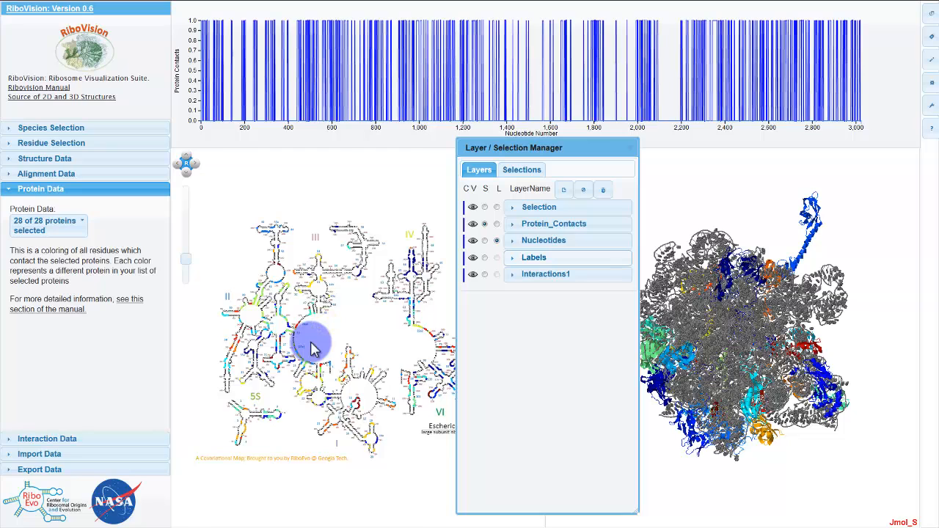
Step: In the Protein_Contacts layer, try unfilled circles, return to filled, and set the circle size to large
scroll(312, 344, "up", 2)
scroll(311, 343, "up", 2)
left_click_drag(304, 340, 385, 347)
scroll(387, 352, "up", 1)
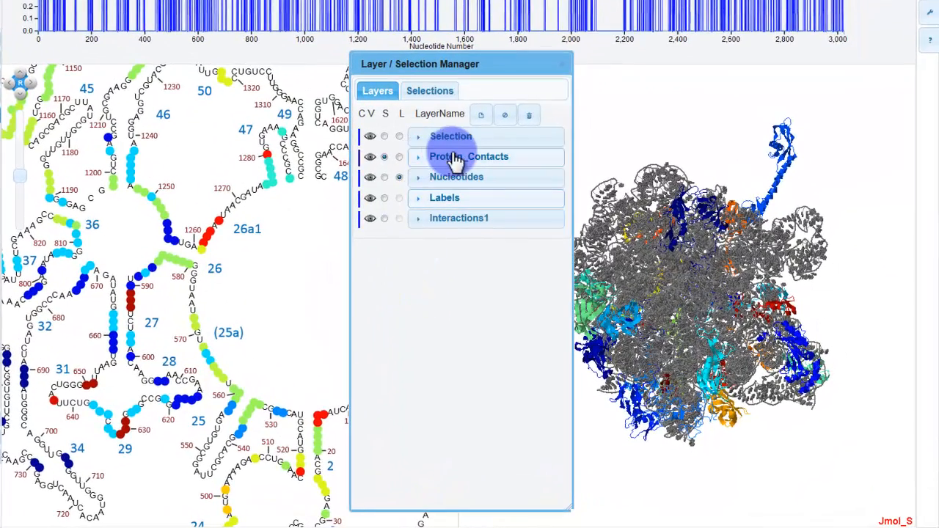
left_click(454, 158)
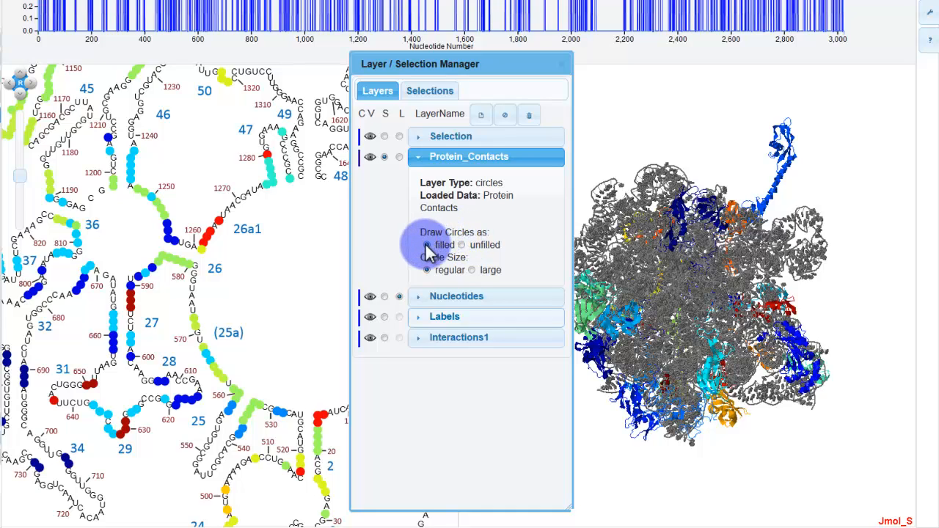
left_click(461, 245)
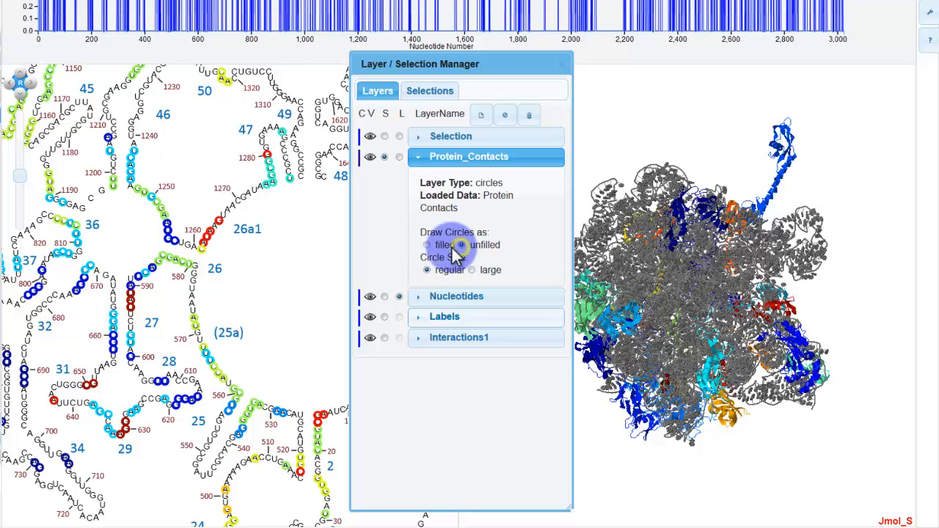
left_click(430, 249)
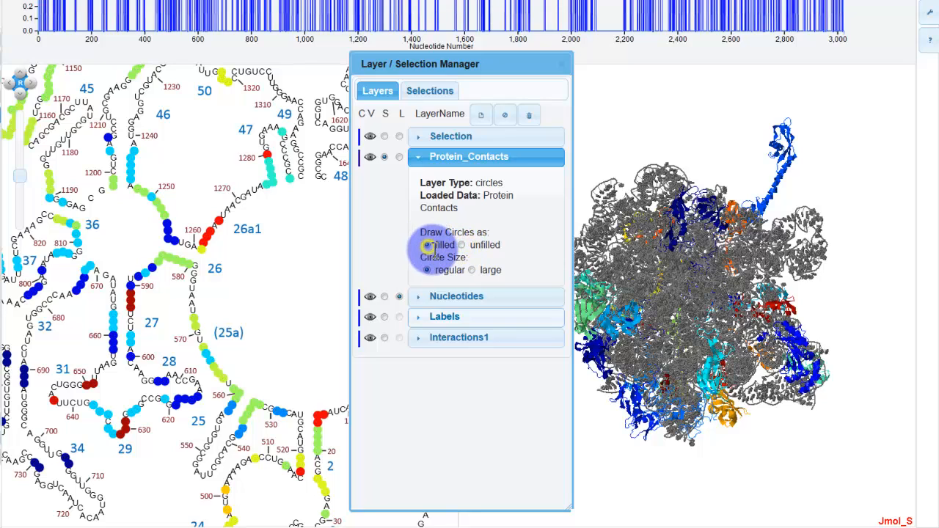
left_click(471, 270)
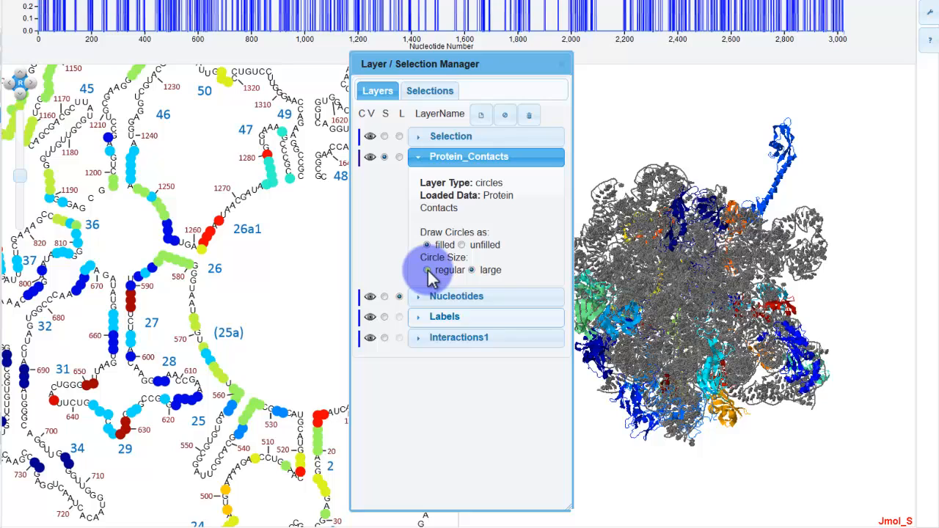
Step: Set the Protein_Contacts circles to regular size and reorder the Nucleotides layer above Protein_Contacts
left_click(427, 270)
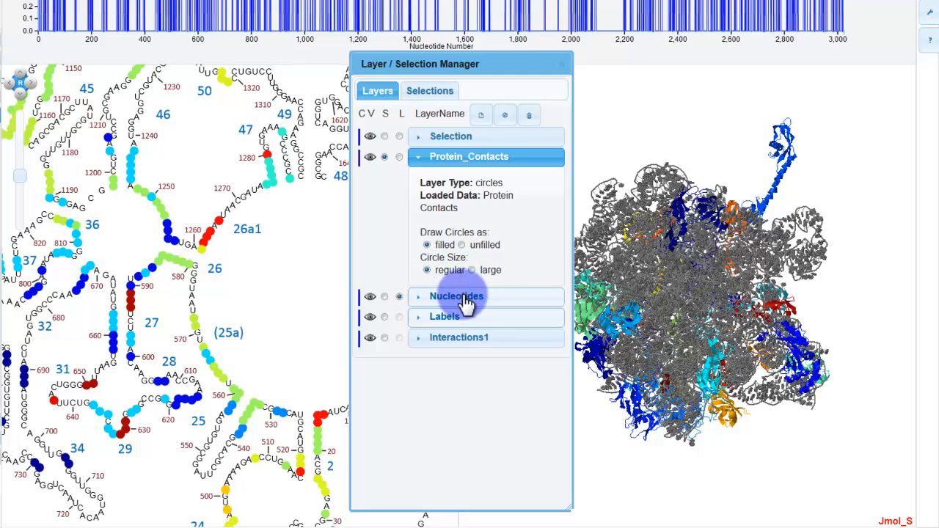
left_click_drag(472, 300, 469, 166)
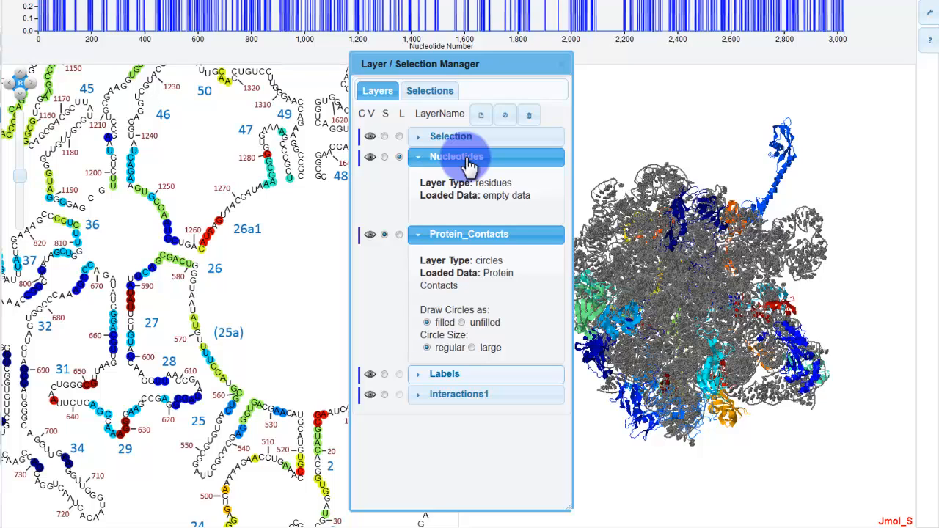
left_click(464, 159)
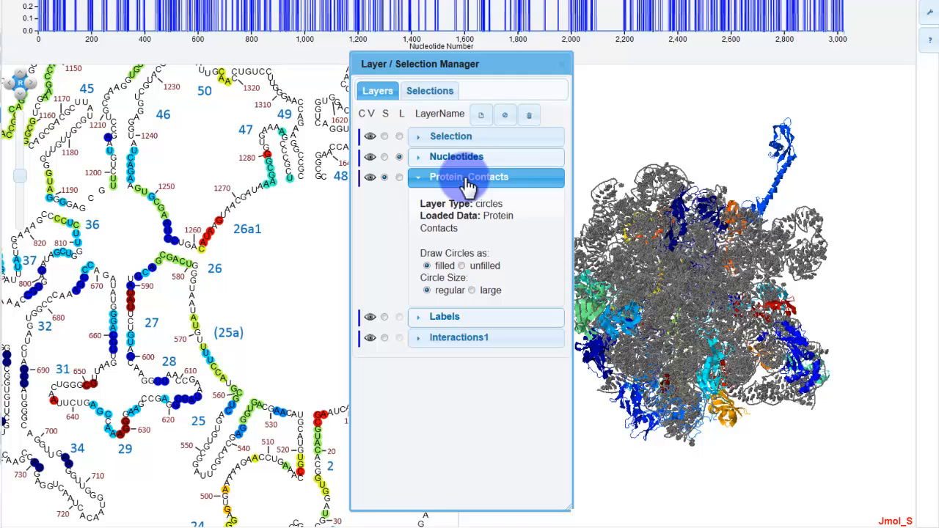
Step: Draw the Protein_Contacts circles unfilled at large size and collapse that layer's settings
left_click(461, 264)
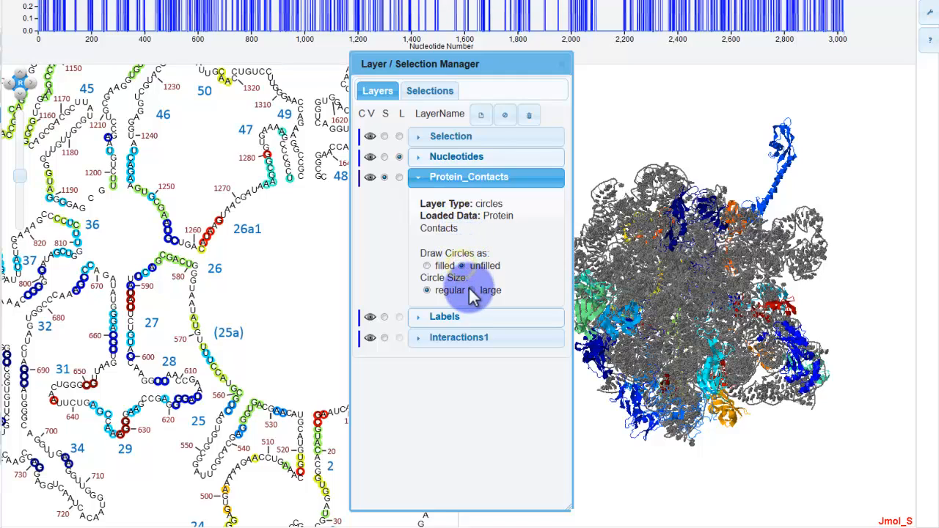
left_click(471, 290)
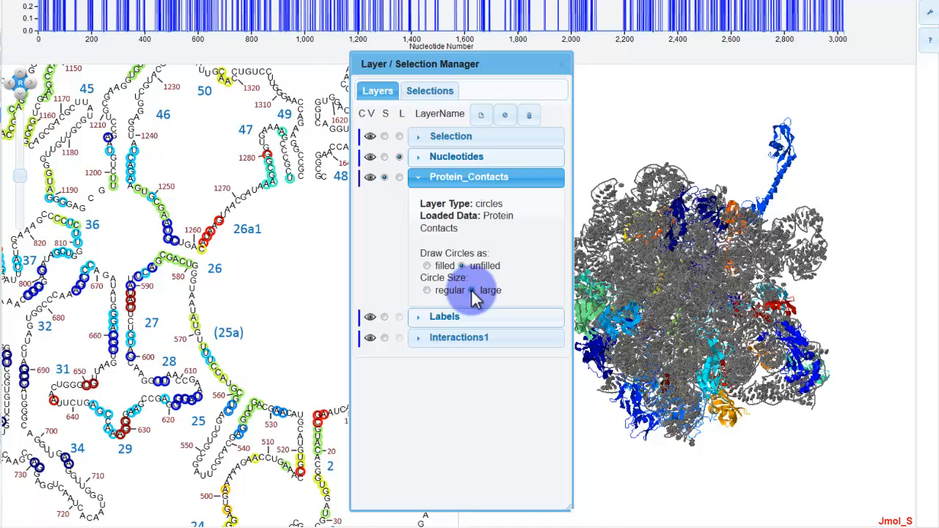
left_click(461, 184)
Step: Make Nucleotides the selected layer and load the Domains structure data into it
left_click(384, 157)
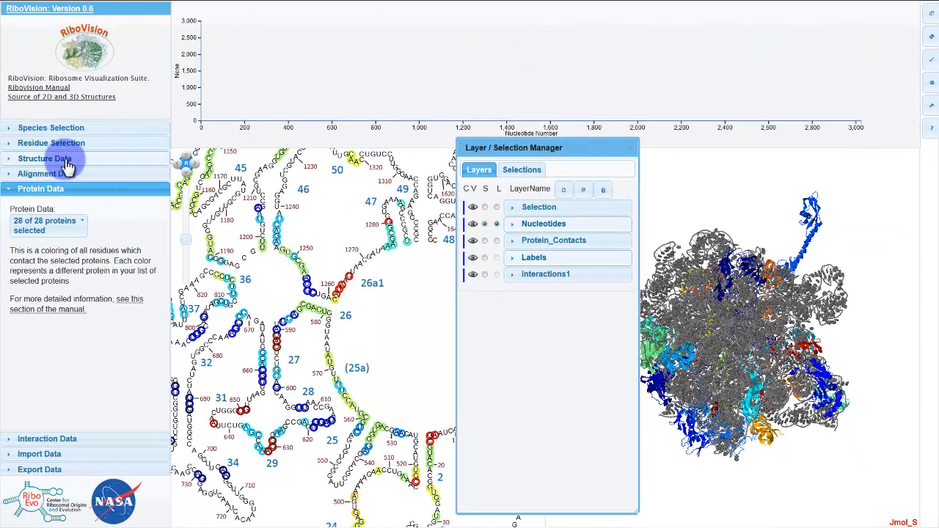
left_click(46, 159)
left_click(46, 191)
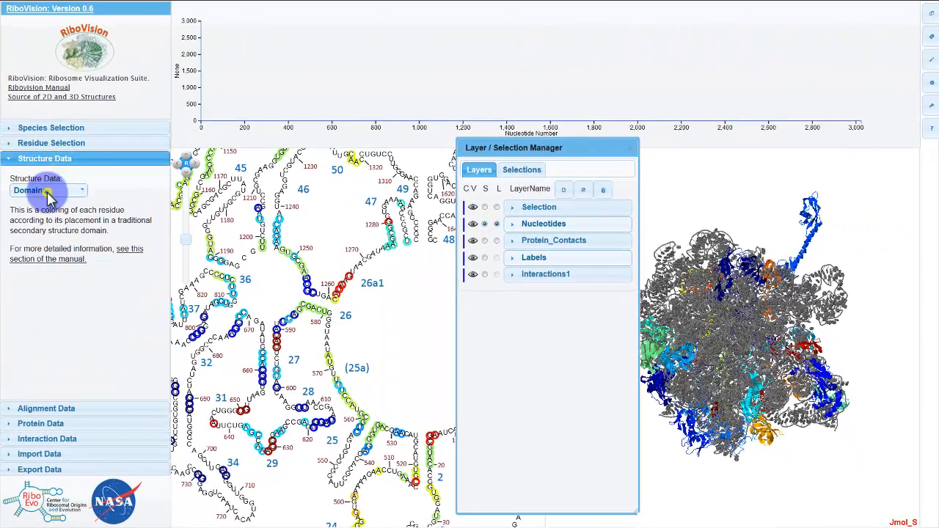
left_click(34, 273)
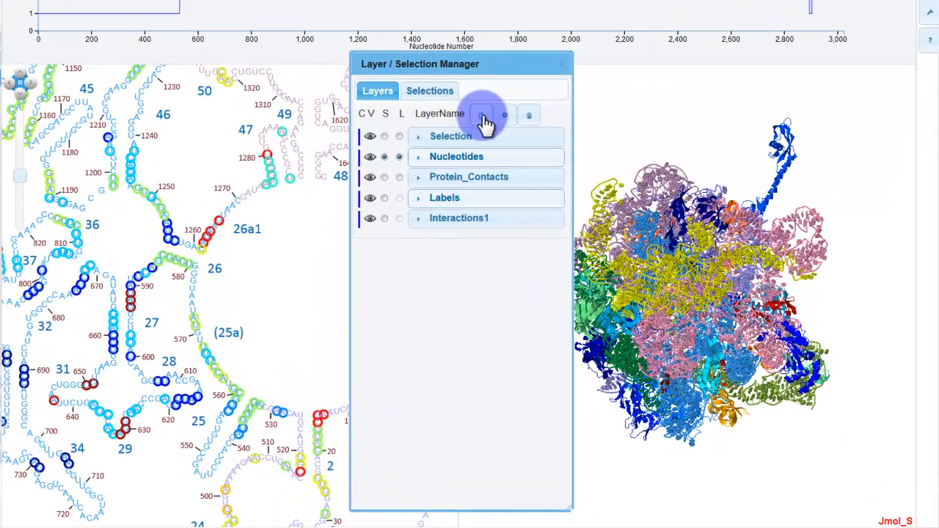
Step: Create a new circle layer named Shannon_Entropy with a green layer color
left_click(482, 115)
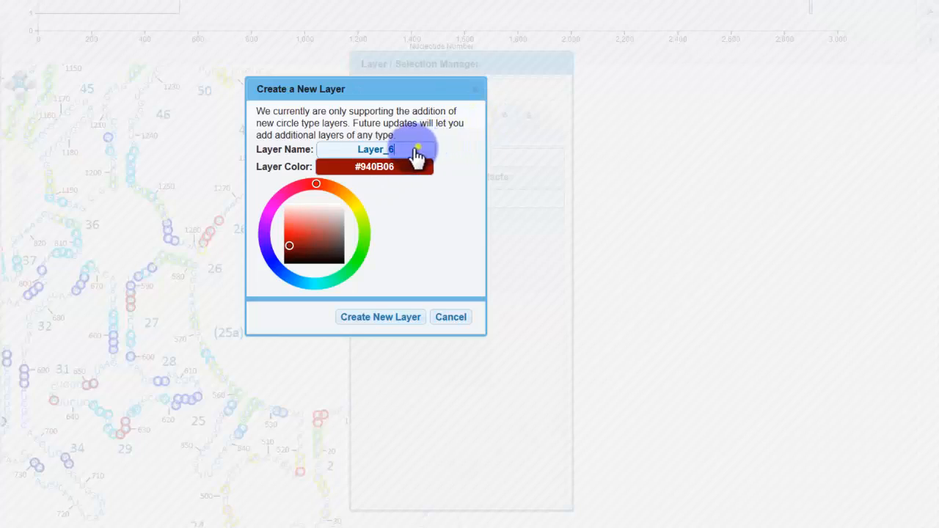
left_click_drag(415, 151, 321, 154)
type("Shann")
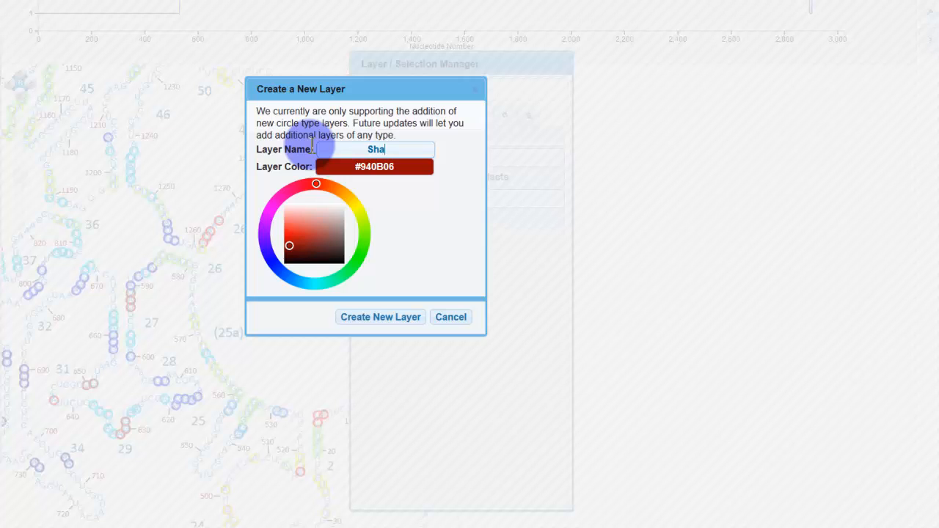
type("on_Entropy")
left_click_drag(316, 183, 369, 236)
left_click(369, 318)
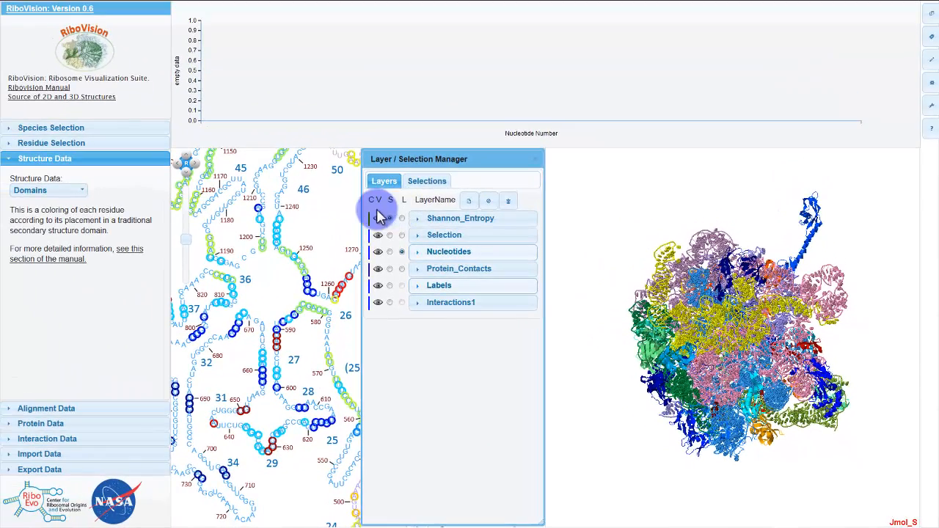
Step: Load the Shannon Entropy alignment data into the Shannon_Entropy layer
left_click(45, 408)
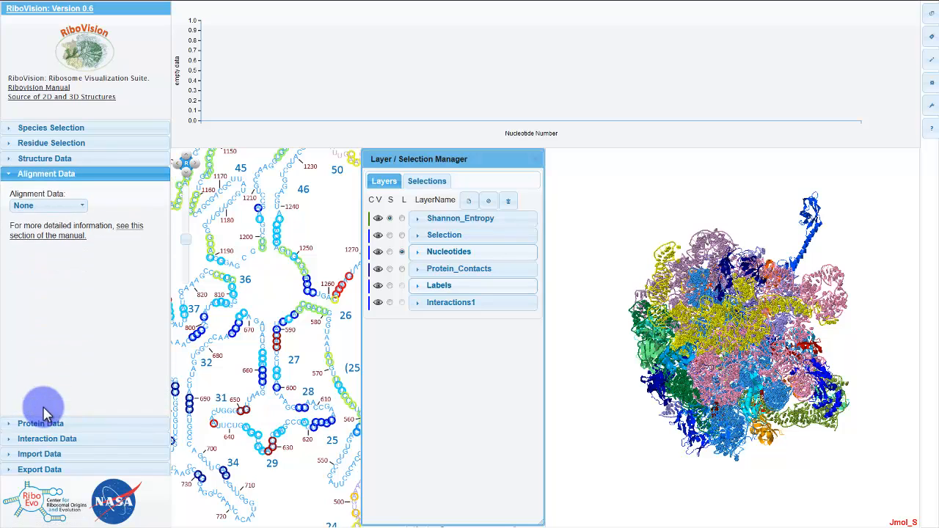
left_click(62, 208)
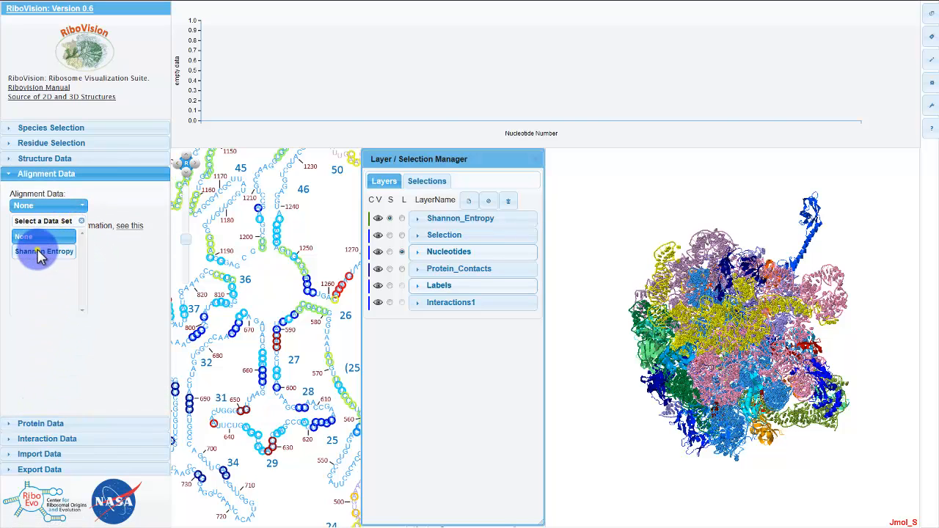
left_click(40, 252)
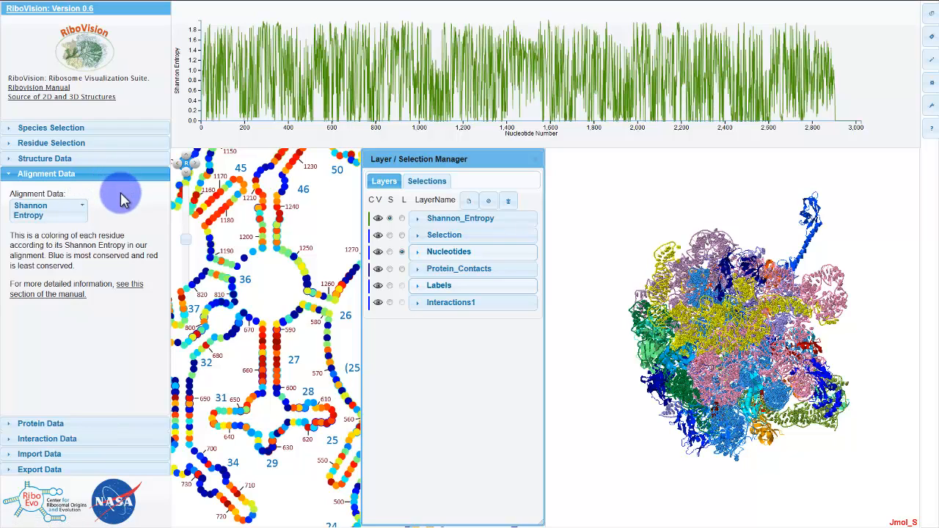
Step: Check the circle settings of the Shannon_Entropy layer and move the layer directly below Protein_Contacts
left_click(439, 218)
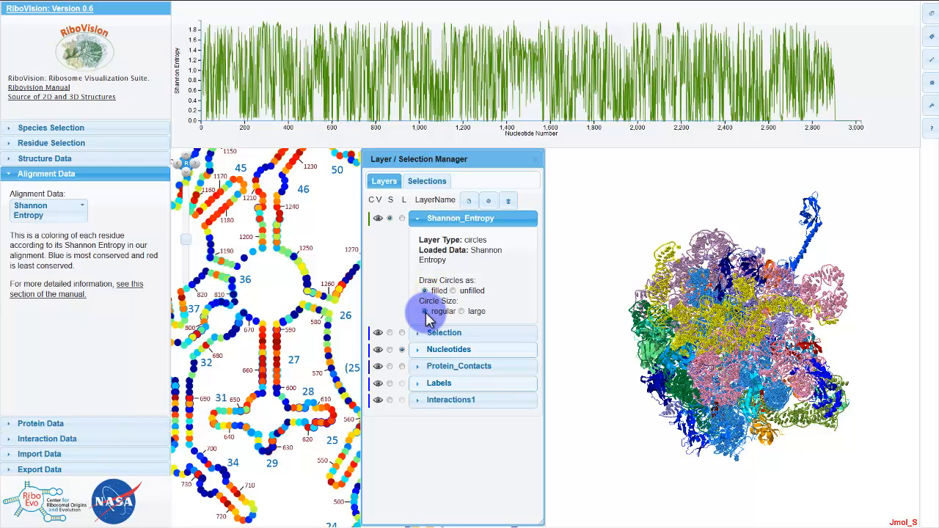
left_click(460, 219)
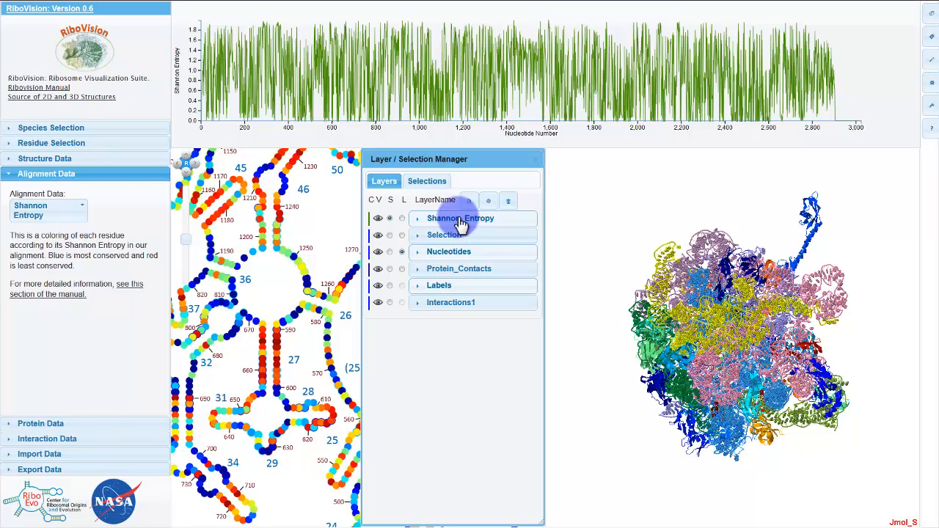
left_click_drag(461, 221, 464, 275)
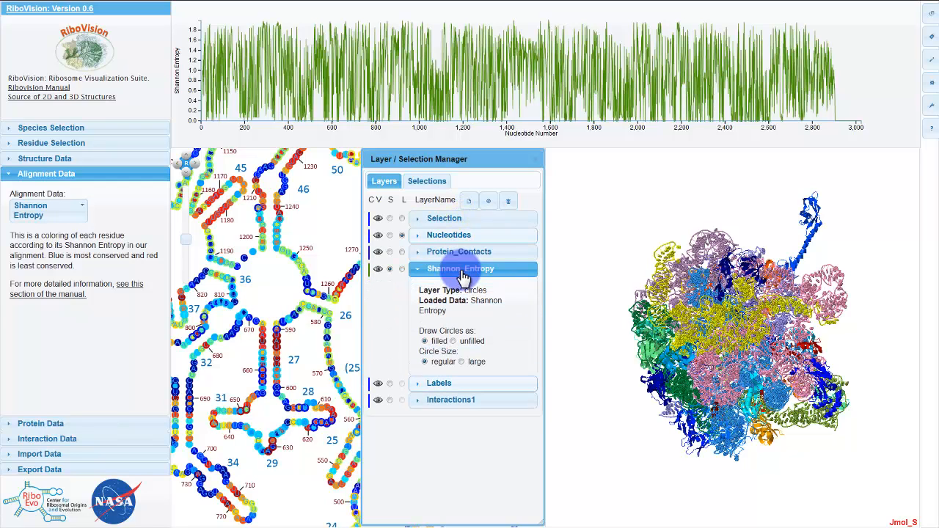
left_click(462, 276)
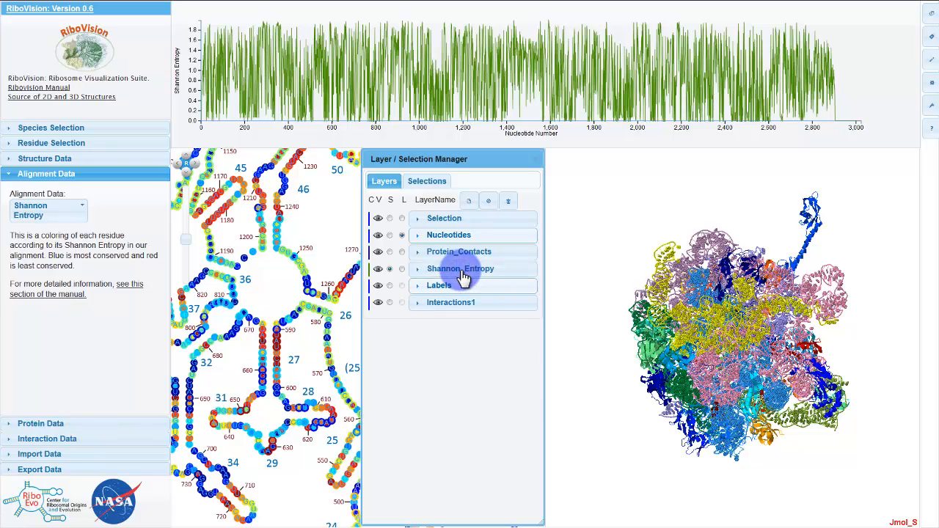
Step: Hide the Protein_Contacts layer and switch the visibility of the Shannon_Entropy and Nucleotides layers off and back on
scroll(281, 303, "up", 3)
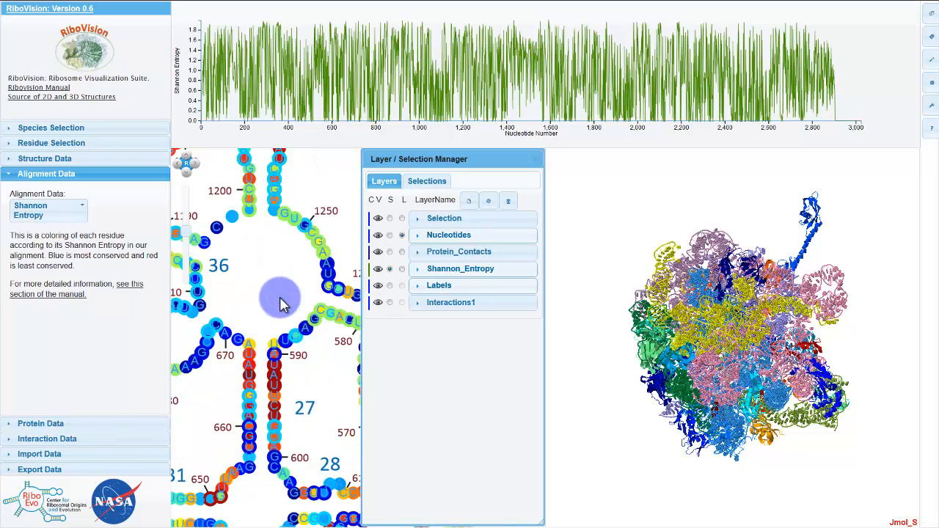
scroll(281, 303, "up", 3)
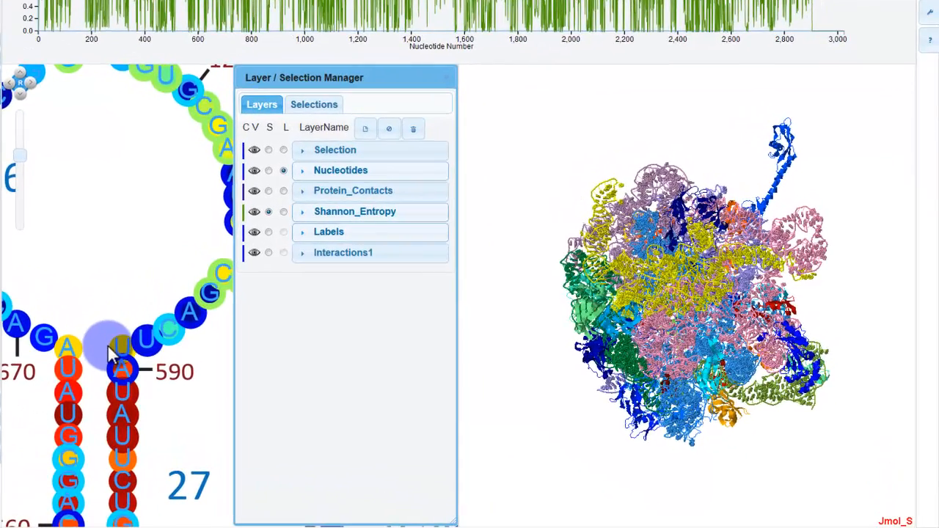
left_click(254, 212)
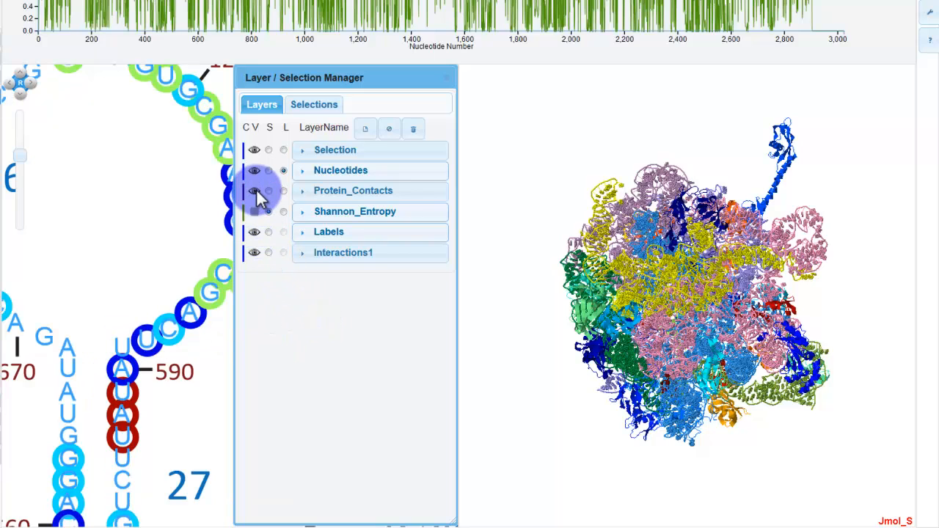
left_click(256, 190)
left_click(254, 171)
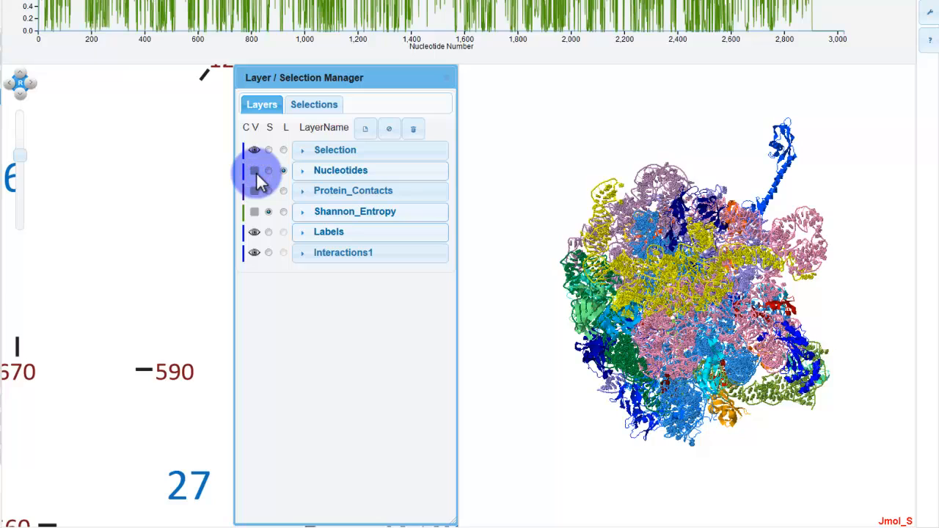
left_click(256, 172)
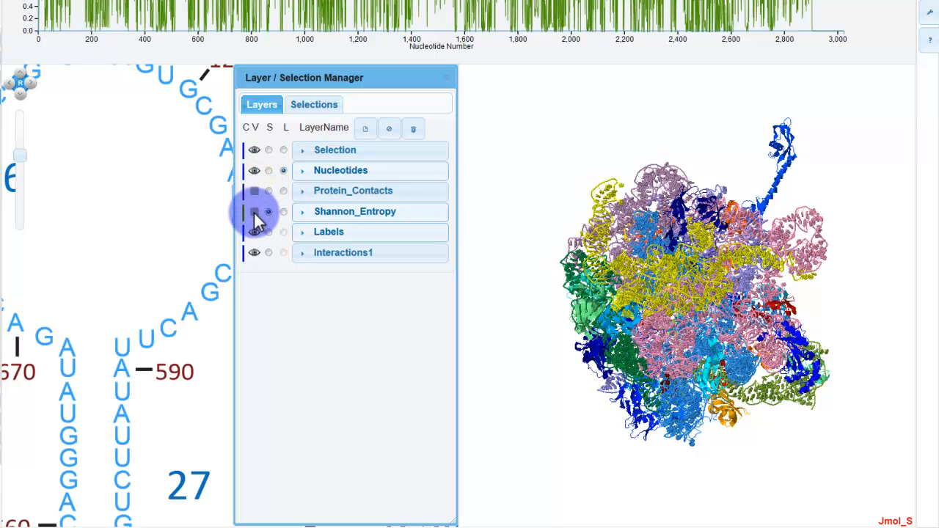
left_click(255, 212)
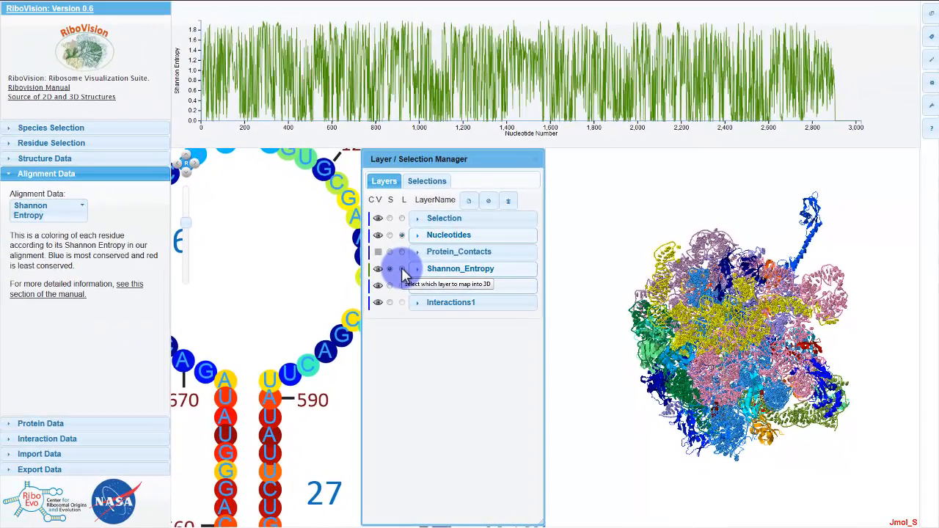
Step: Map the Shannon_Entropy layer onto the 3D structure instead of the Nucleotides layer
left_click(403, 269)
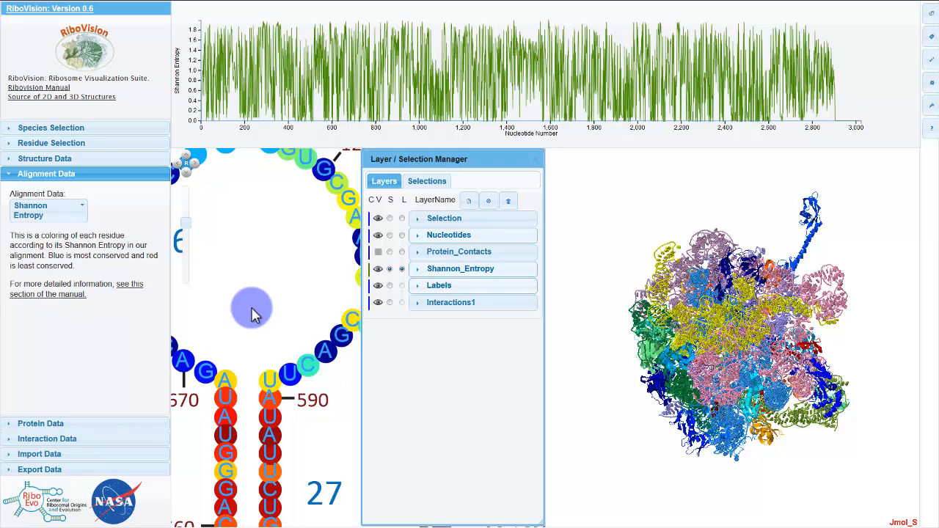
scroll(252, 313, "down", 3)
scroll(252, 313, "down", 5)
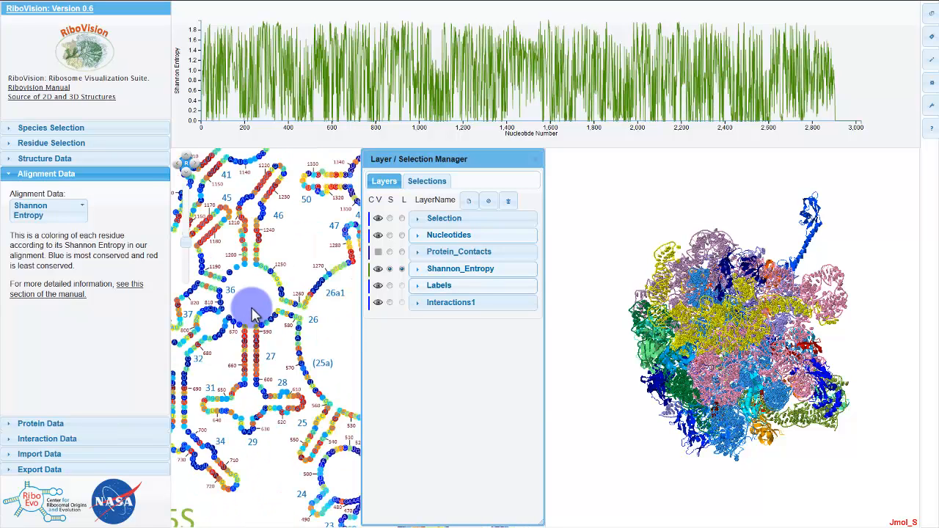
scroll(286, 322, "down", 3)
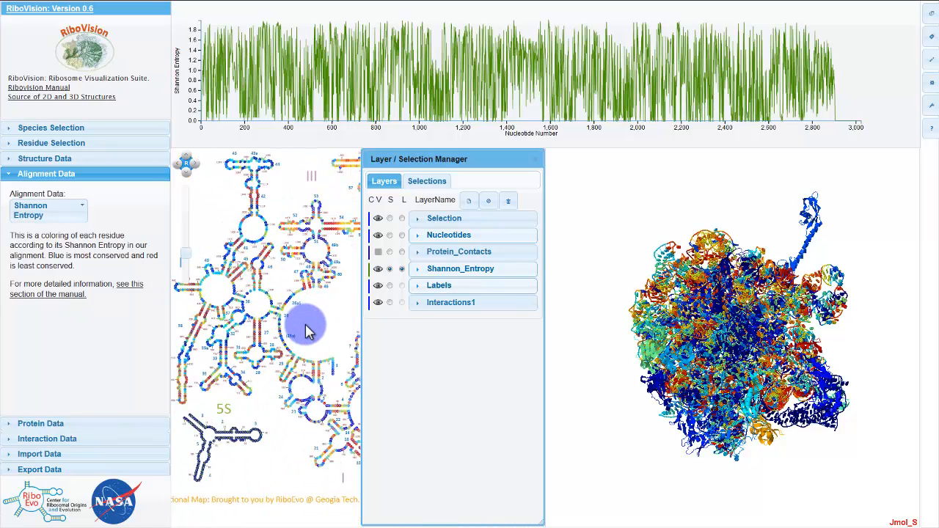
scroll(308, 338, "down", 2)
Step: Examine the Shannon entropy coloring on the 3D ribosome from far, up close and from another angle
mouse_move(730, 359)
left_mouse_down()
mouse_move(614, 380)
mouse_move(729, 370)
left_mouse_up()
scroll(728, 371, "down", 5)
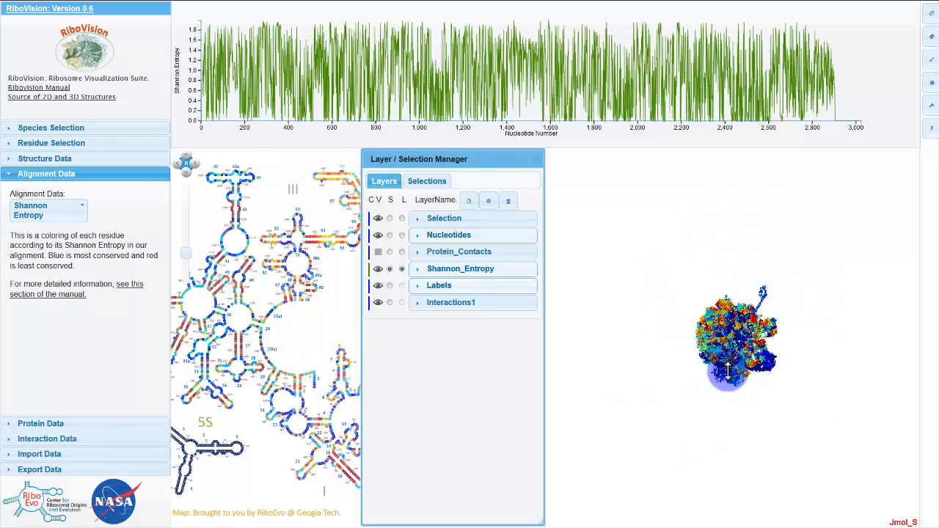
scroll(728, 370, "up", 10)
scroll(730, 370, "up", 4)
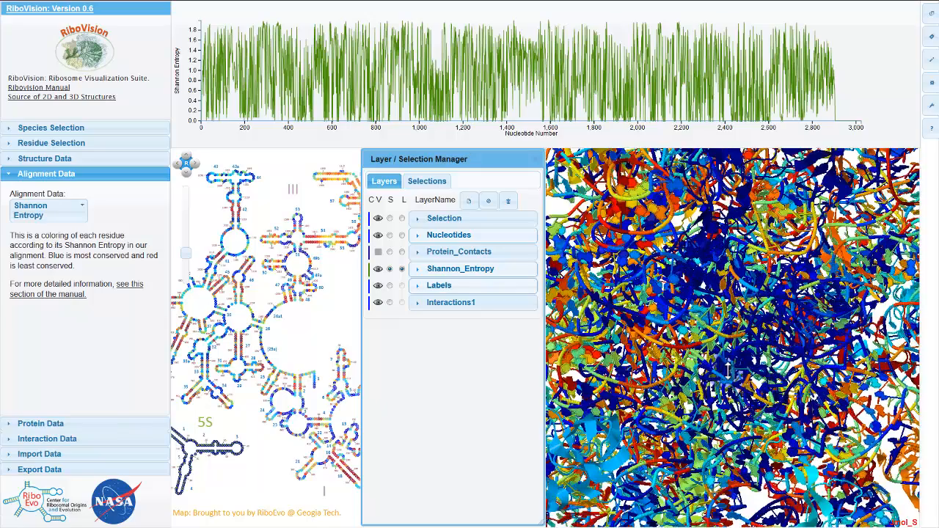
scroll(727, 369, "down", 10)
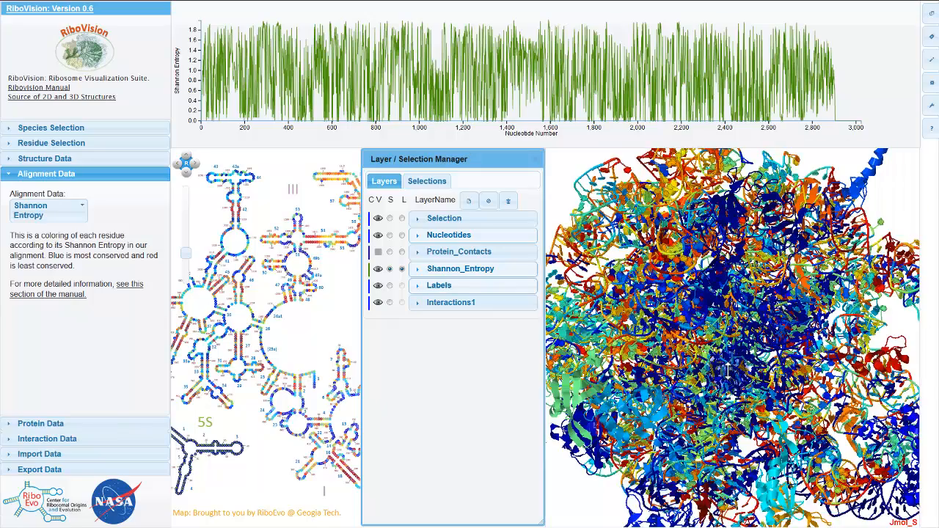
left_click_drag(723, 387, 663, 383)
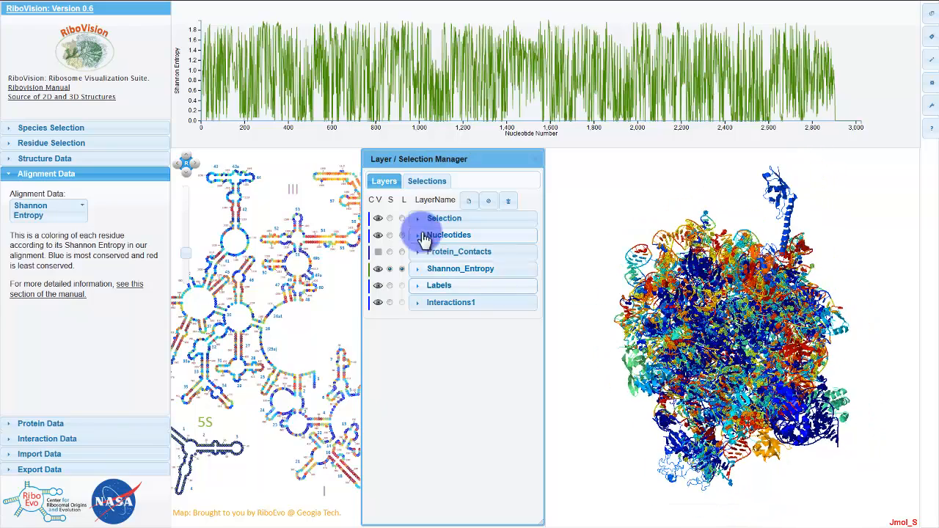
Step: Close the Layer / Selection Manager and compare the Shannon entropy coloring on the whole 2D map with the 3D structure
left_click_drag(442, 163, 597, 159)
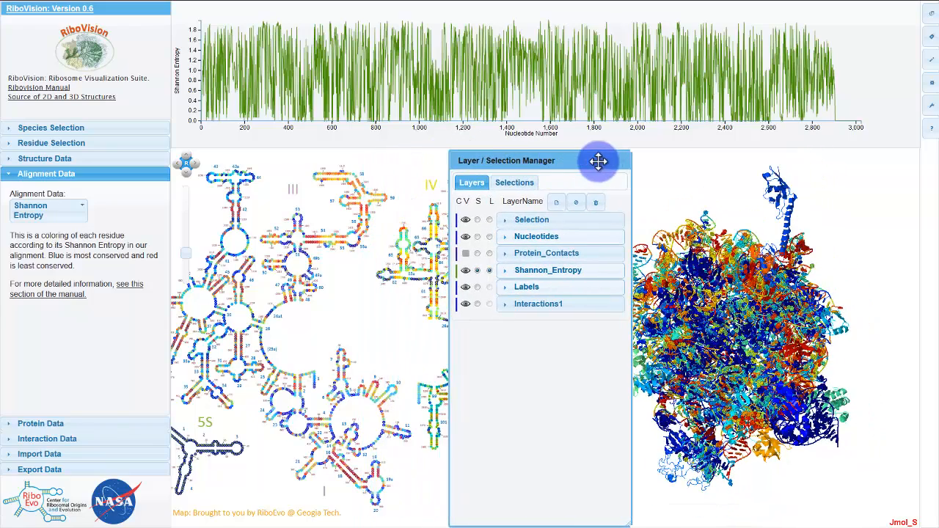
left_click(619, 159)
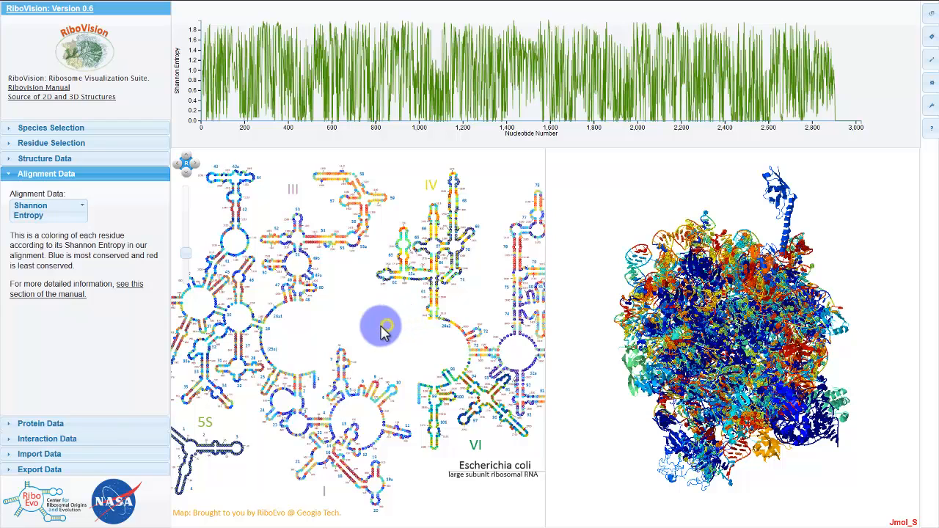
scroll(377, 325, "down", 2)
mouse_move(377, 330)
left_mouse_down()
mouse_move(367, 329)
mouse_move(373, 335)
left_mouse_up()
scroll(368, 335, "down", 1)
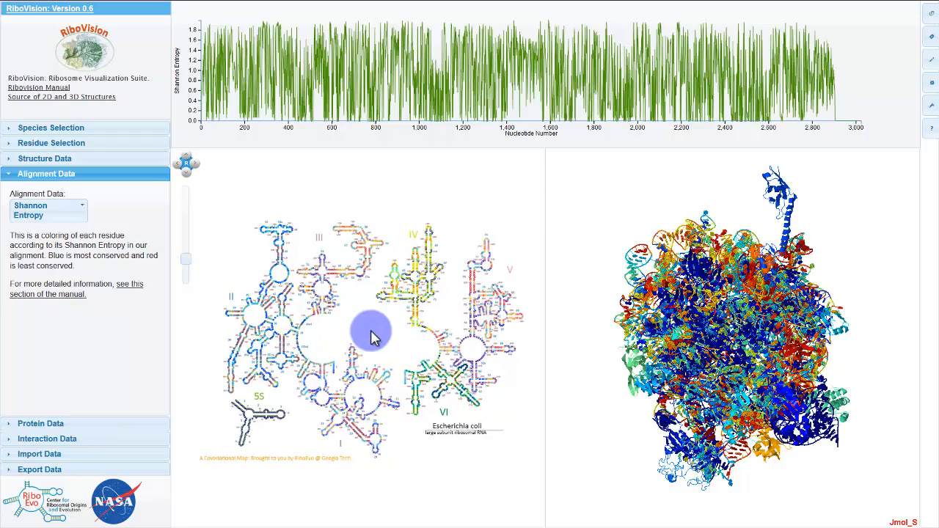
left_click_drag(647, 371, 671, 342)
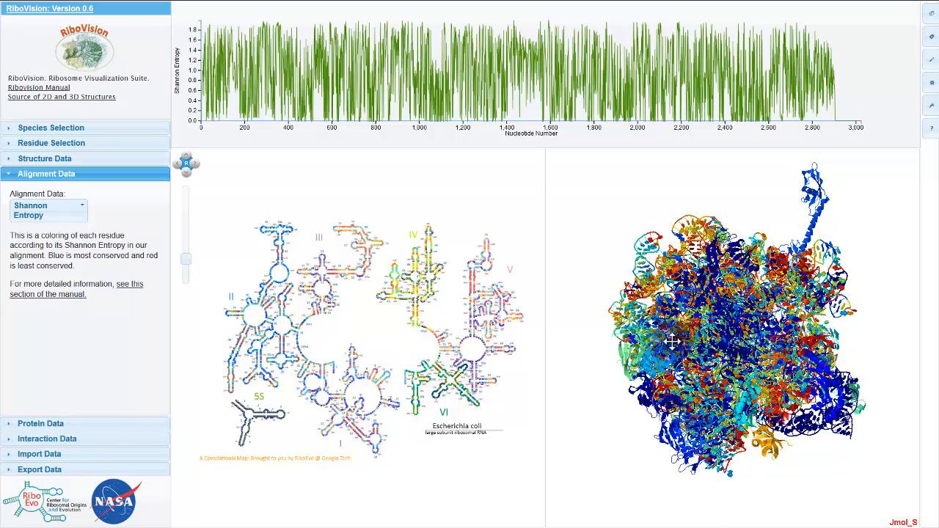
mouse_move(723, 369)
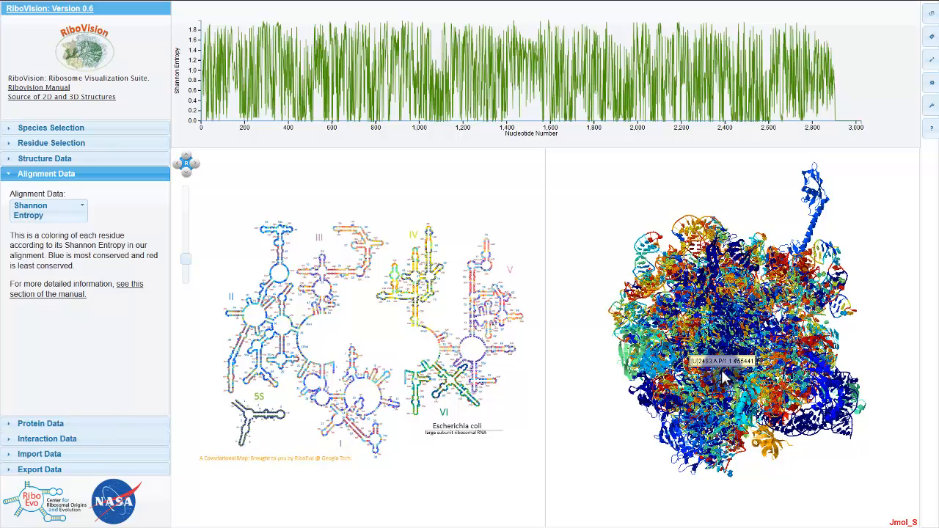
left_click(591, 381)
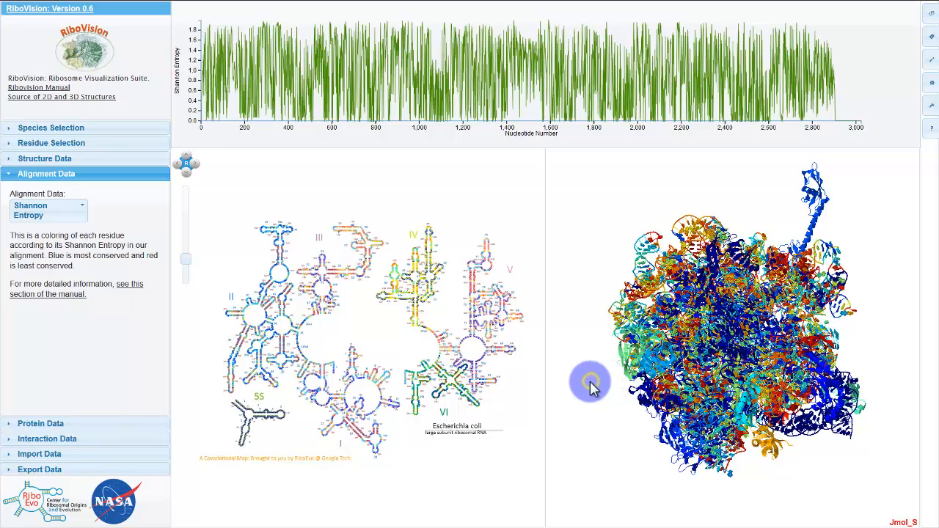